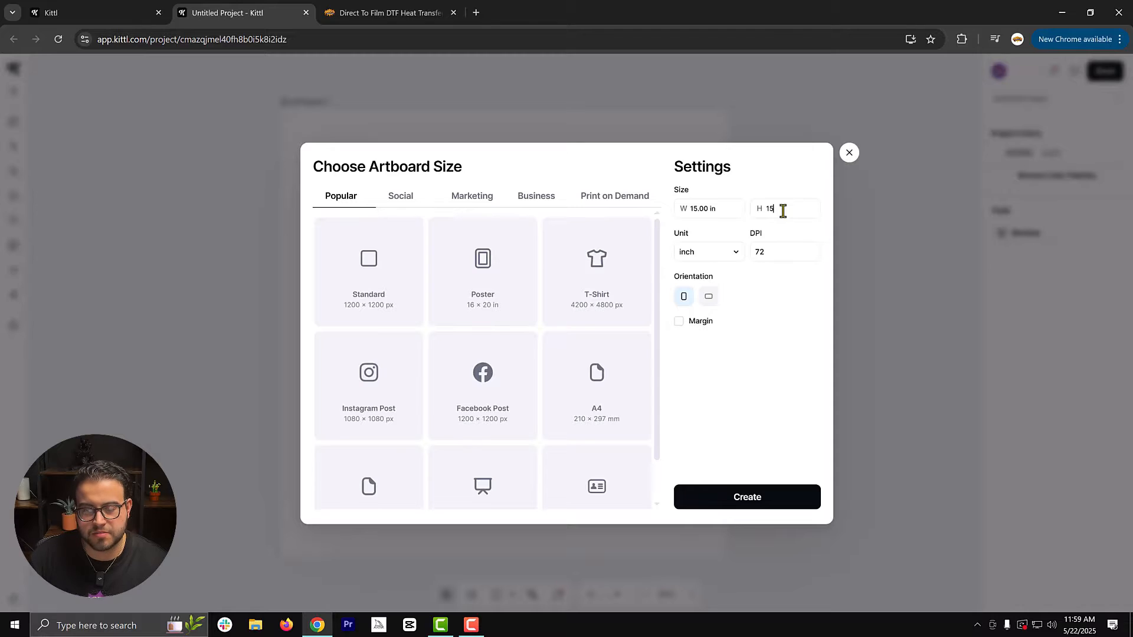
Set the 15 × 15 in artboard's resolution to 300 DPI and create the artboard.
click(773, 247)
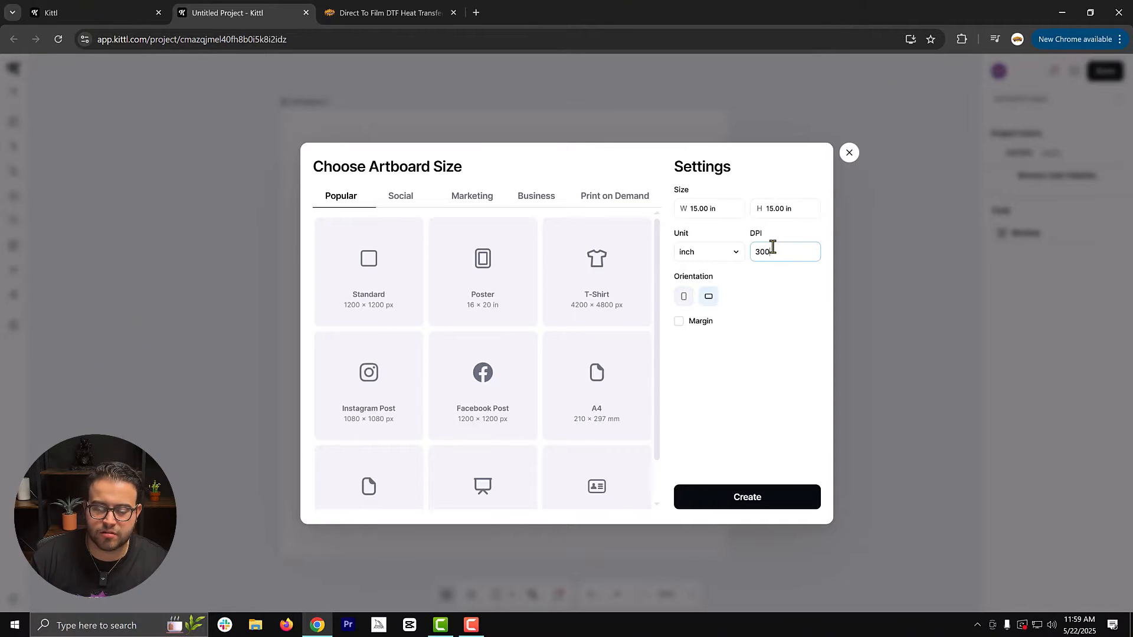
click(762, 506)
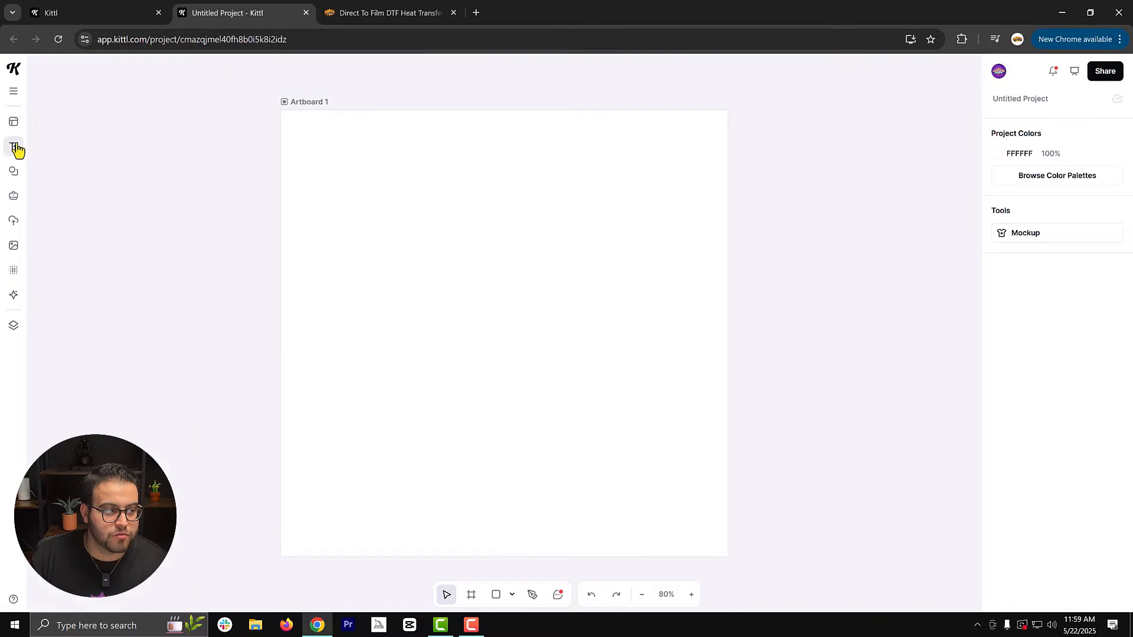
Add the "Ultimate Gamescore" design from the Titles text collection to the artboard.
click(14, 147)
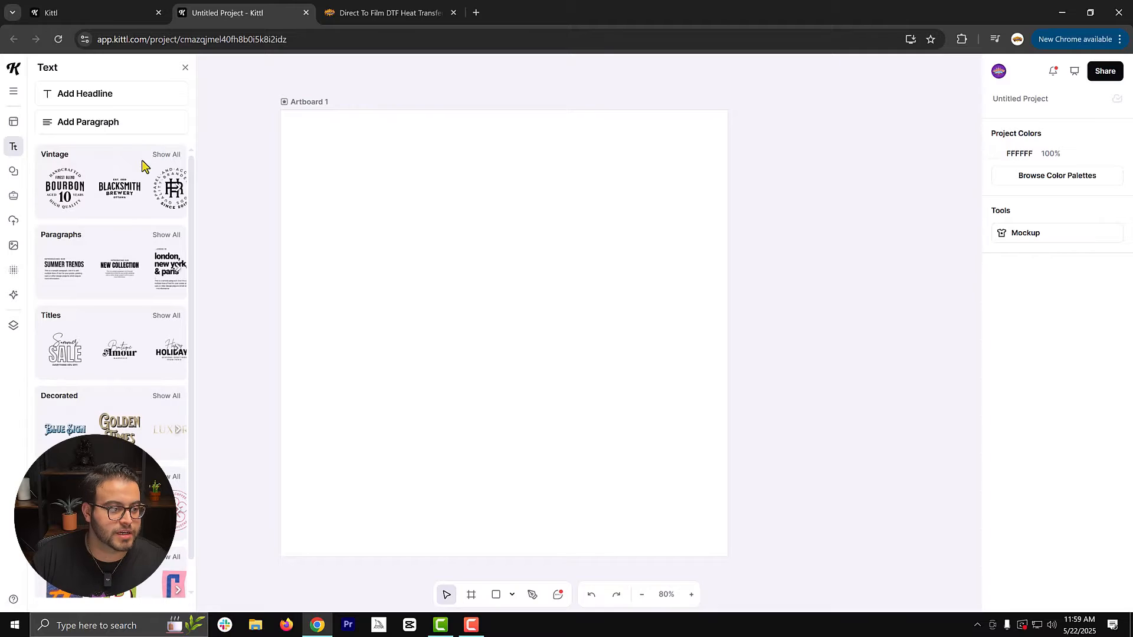
click(175, 235)
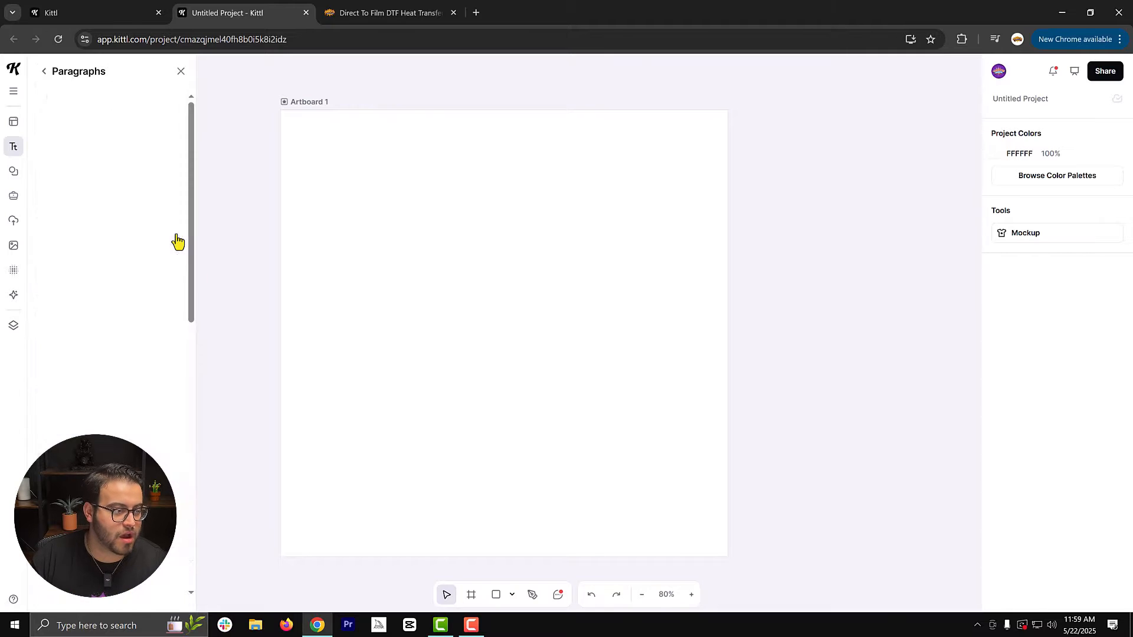
click(41, 72)
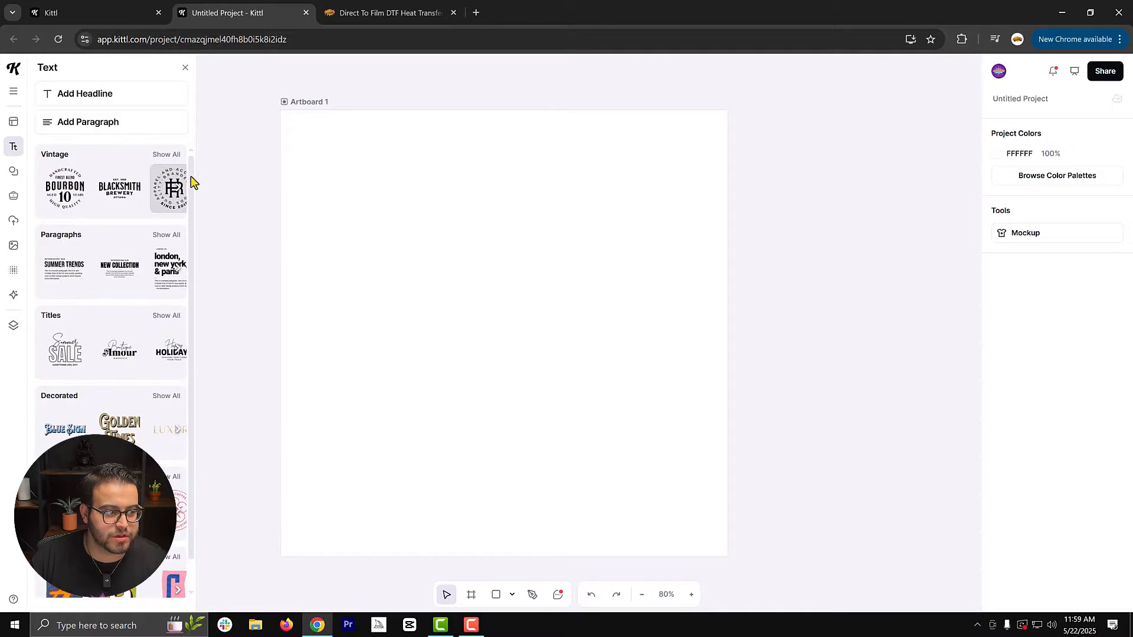
click(172, 314)
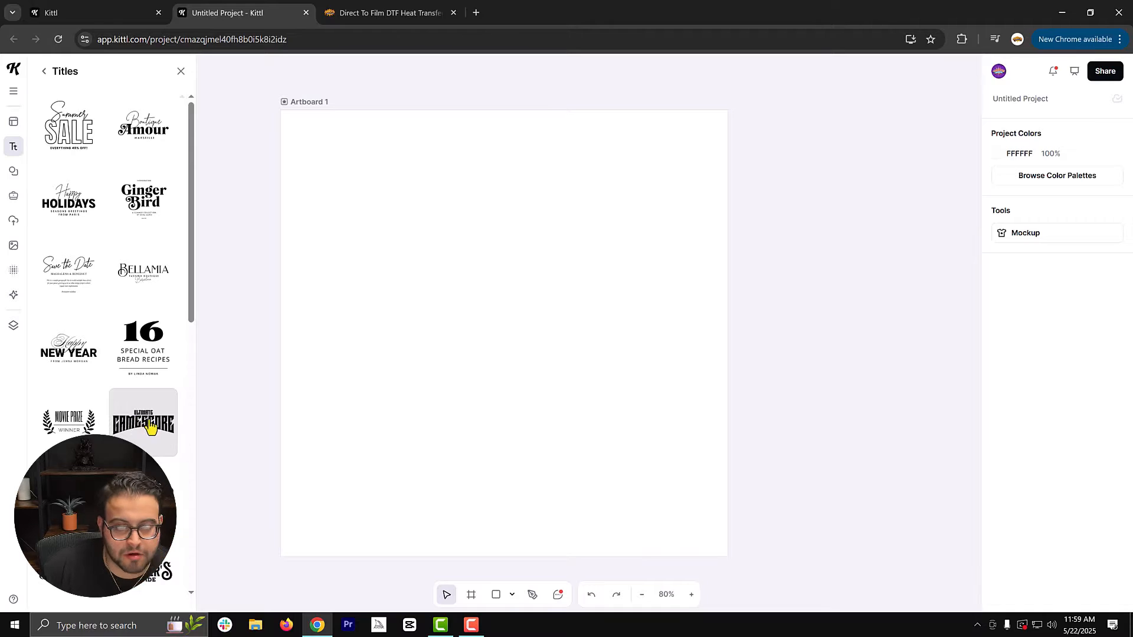
click(152, 422)
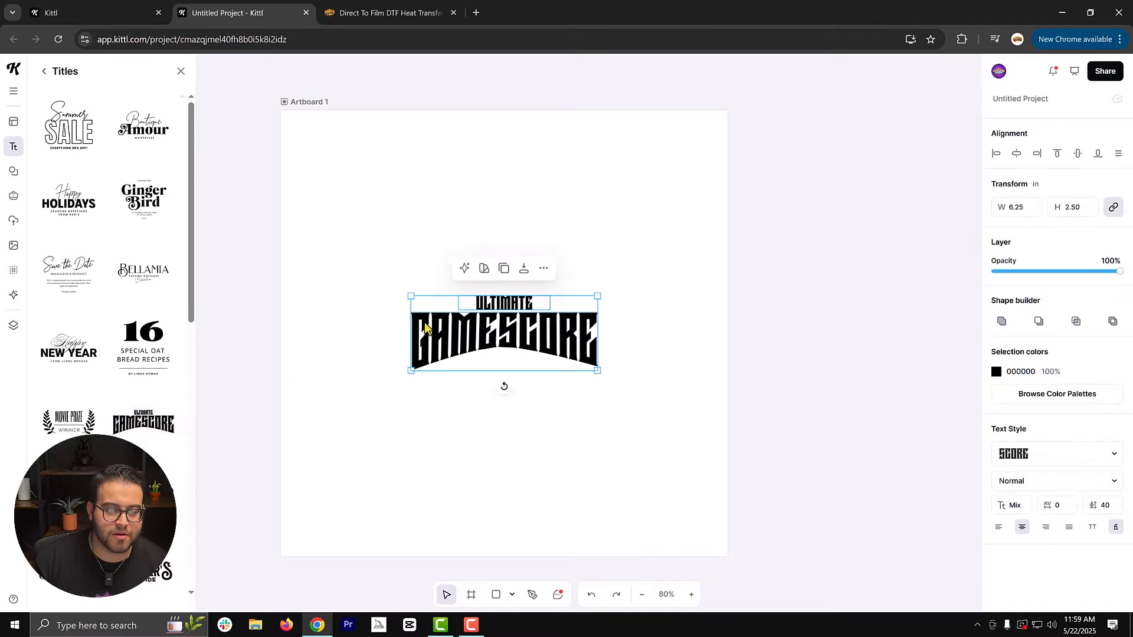
Replace the title's upper line with "TRANSFER" and its large lower line with "SUPERSTAR".
double_click(521, 296)
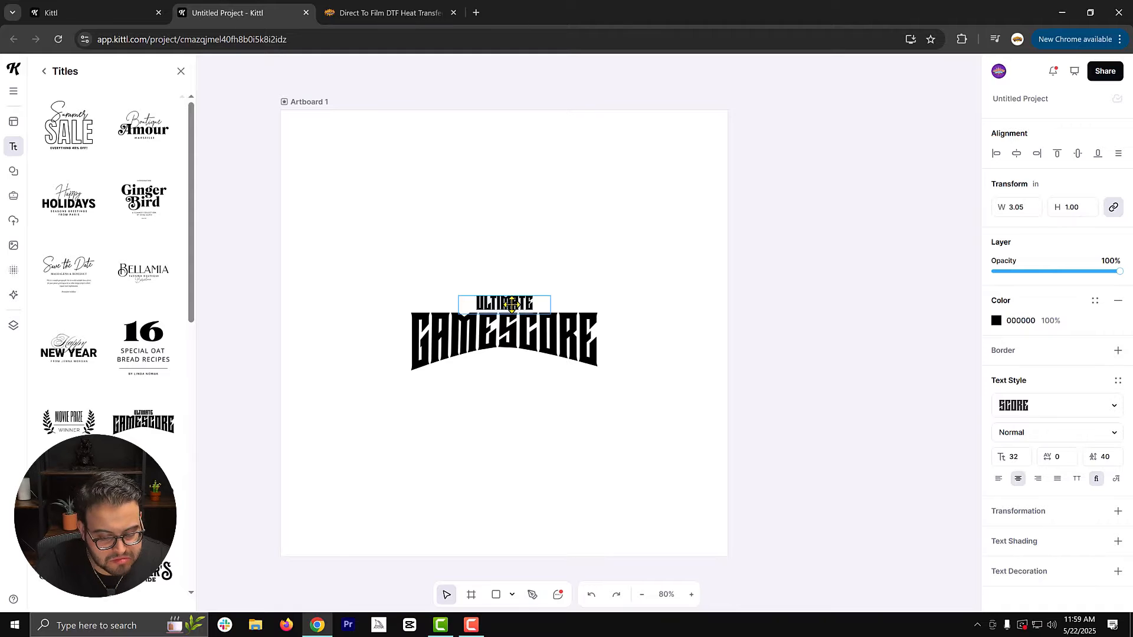
text(T)
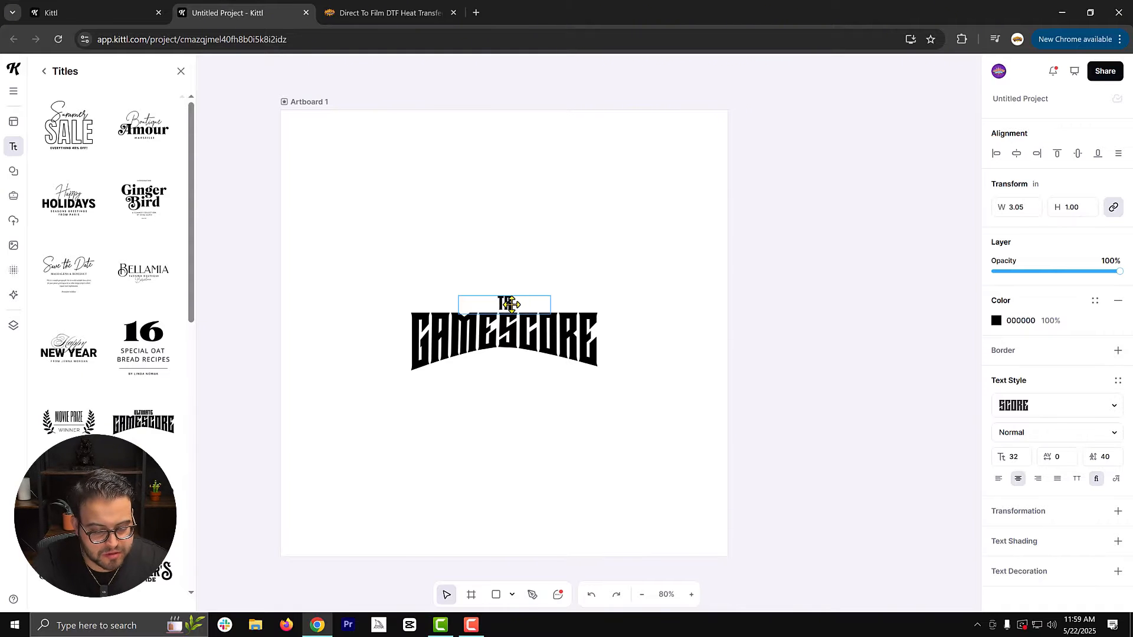
text(RANSFER)
click(507, 328)
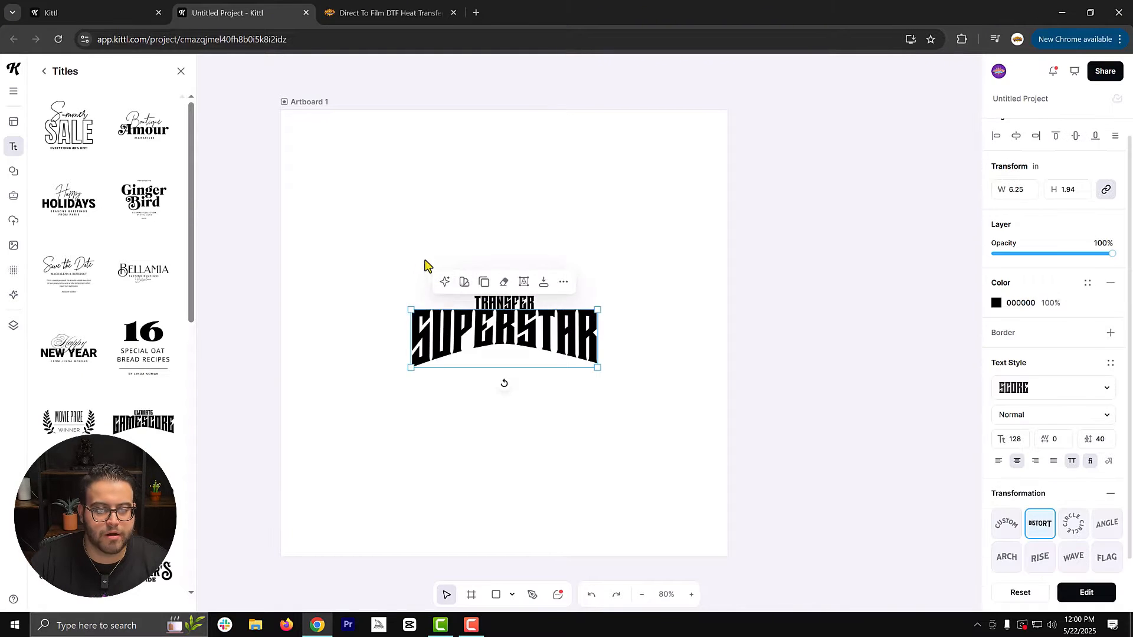
click(391, 245)
Scale both text lines together to about 14.73 × 5.66 in and center them across the artboard's width.
drag(360, 233, 608, 406)
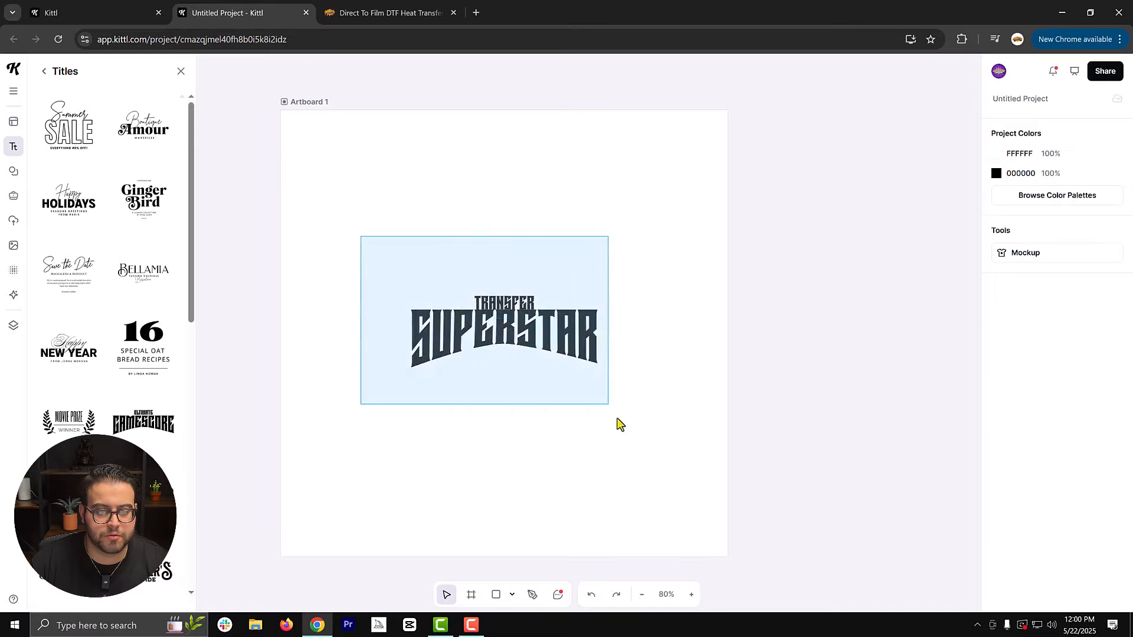
drag(544, 332, 501, 211)
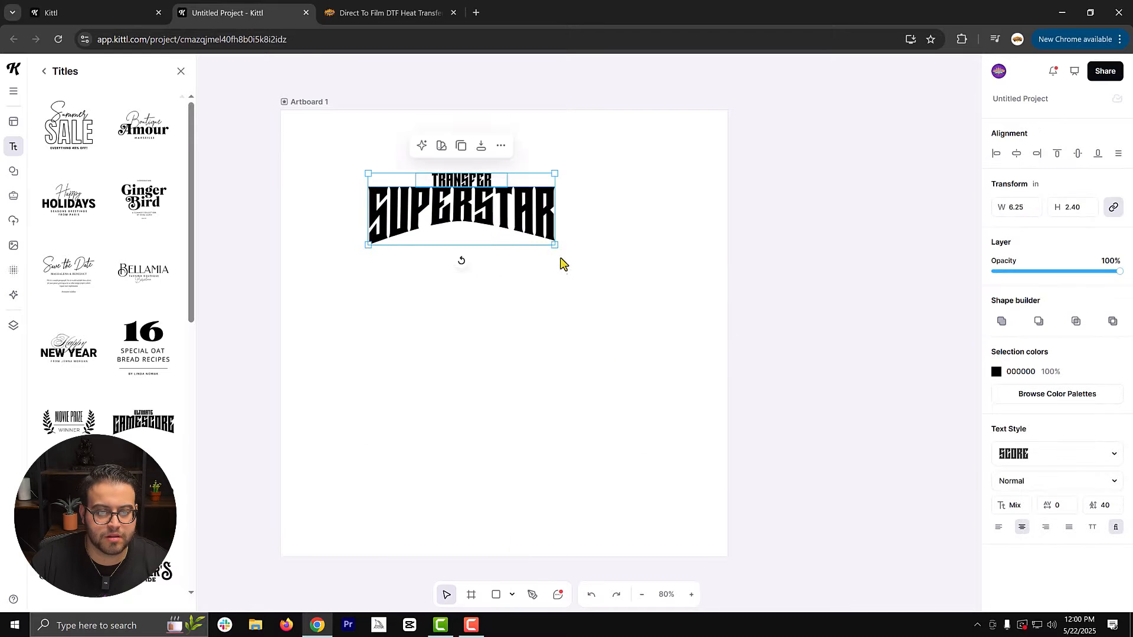
drag(555, 243, 690, 413)
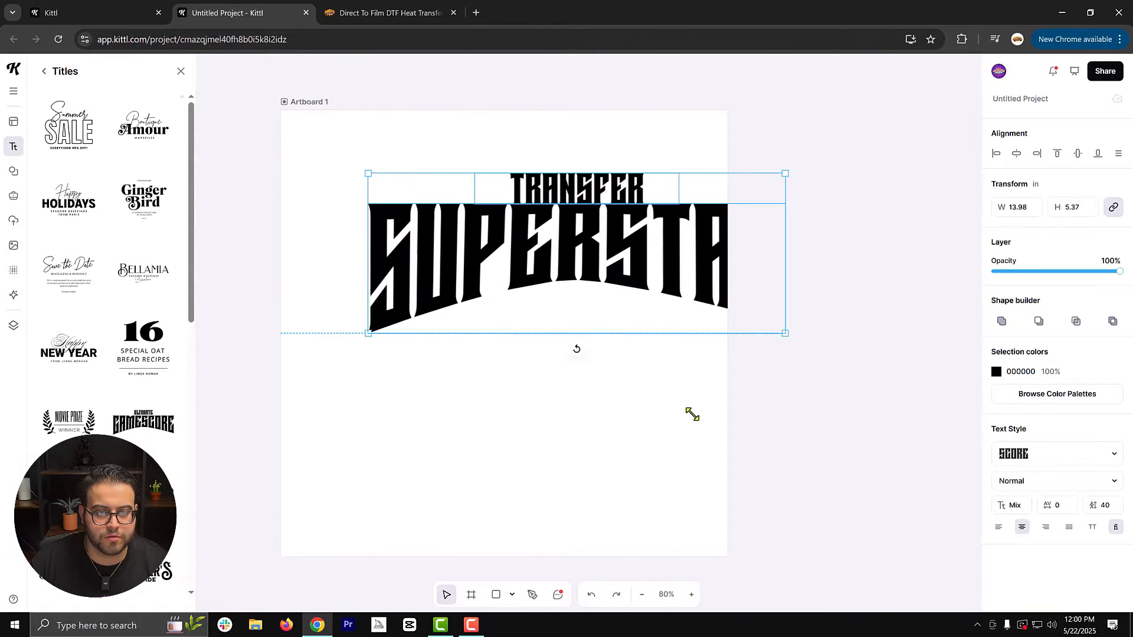
drag(589, 246, 517, 294)
drag(713, 221, 741, 205)
drag(670, 265, 654, 278)
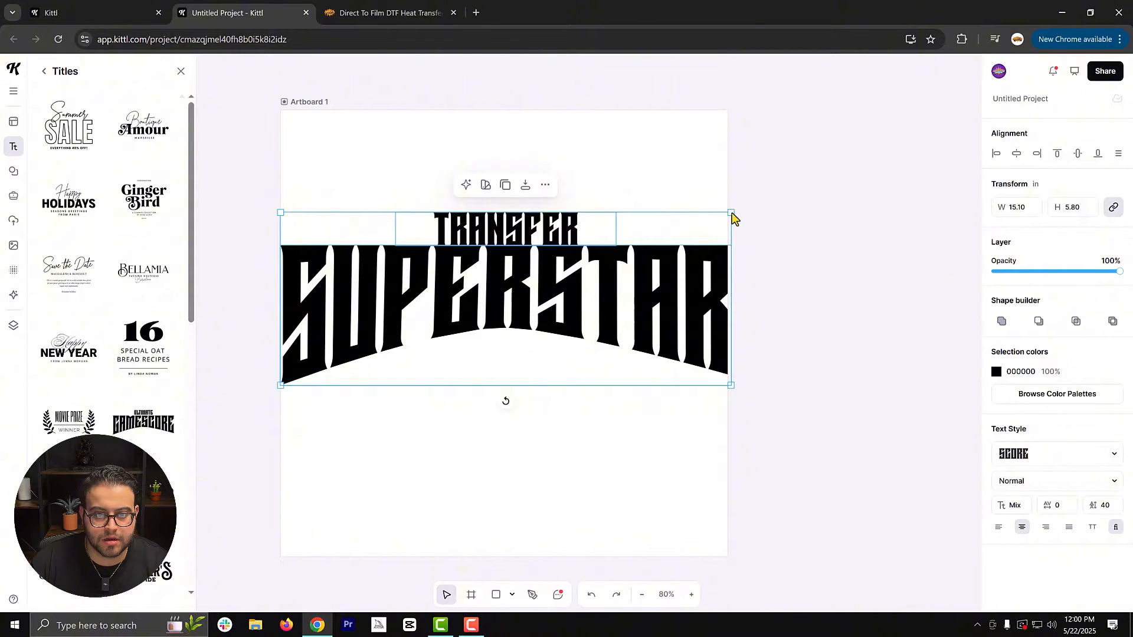
drag(731, 214, 718, 222)
mouse_move(640, 260)
mouse_down()
mouse_move(650, 260)
mouse_move(646, 275)
mouse_up()
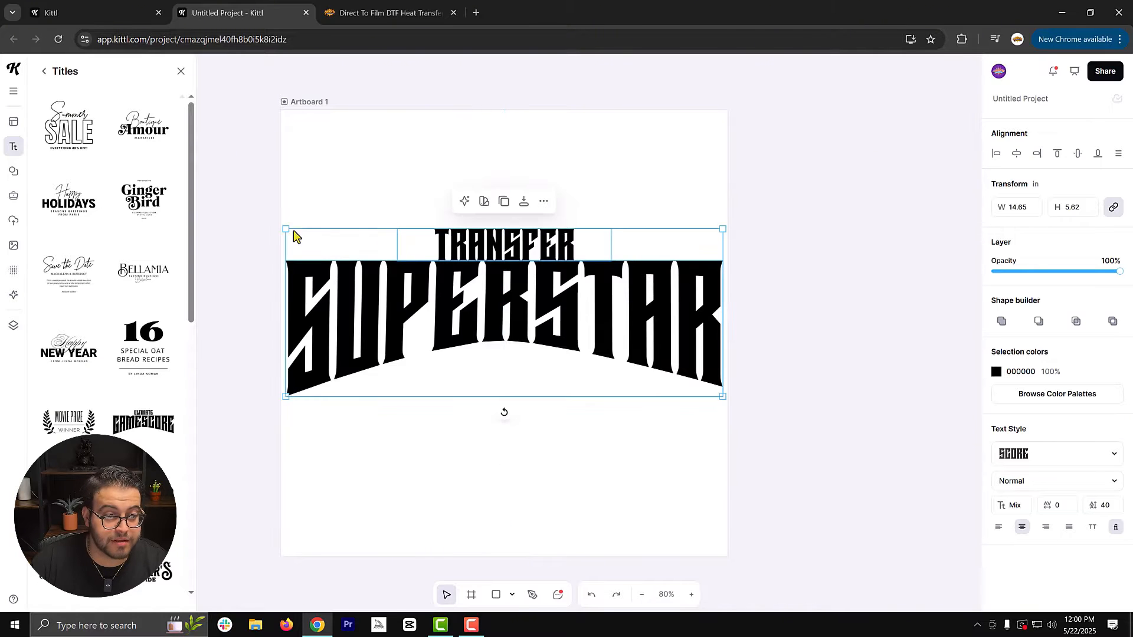
drag(288, 228, 284, 227)
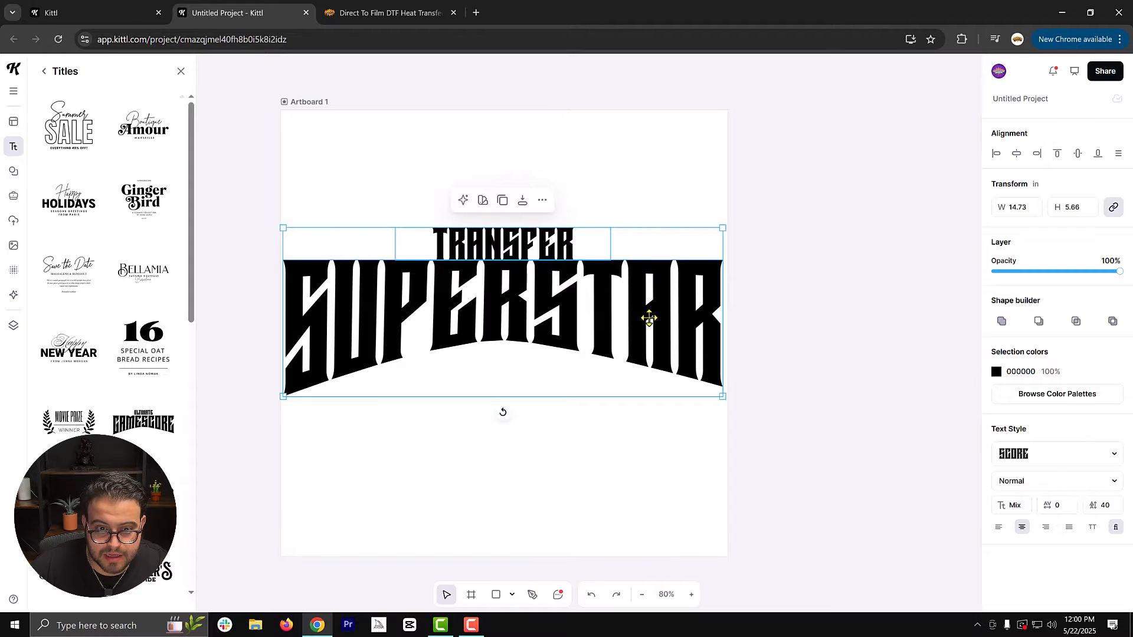
drag(652, 315, 651, 323)
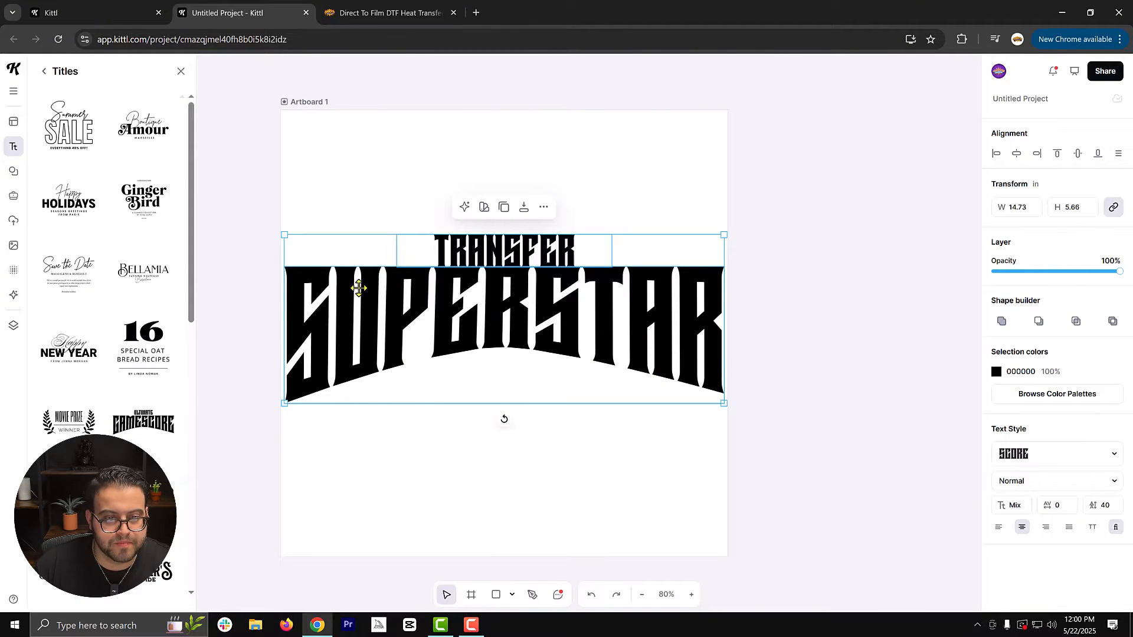
Duplicate the two-line title and recolor the copy white.
click(502, 209)
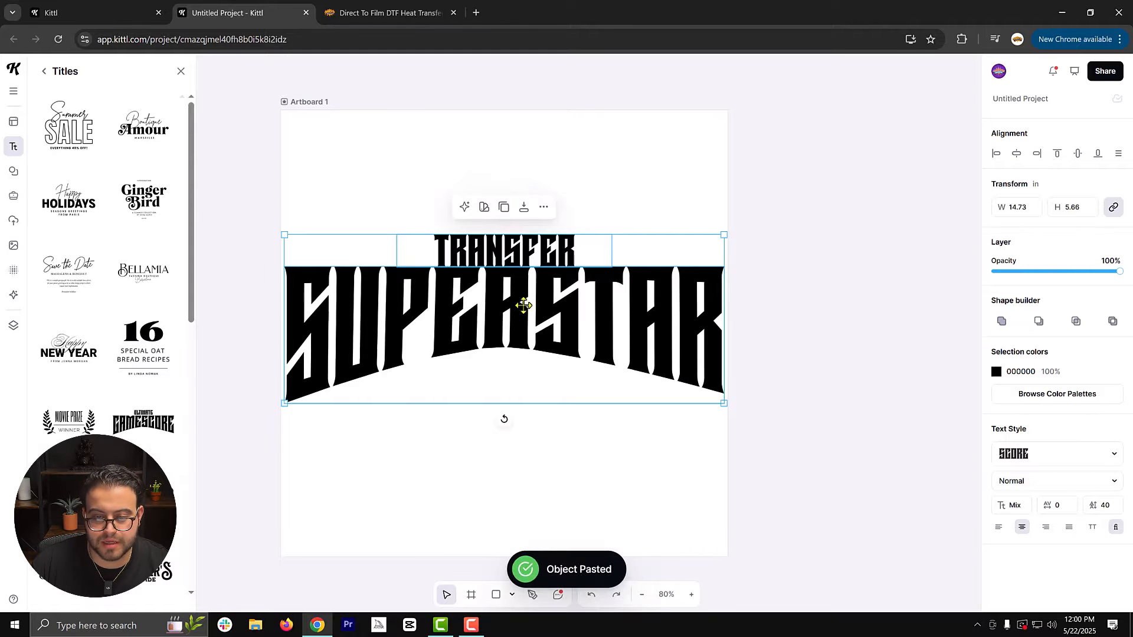
click(297, 102)
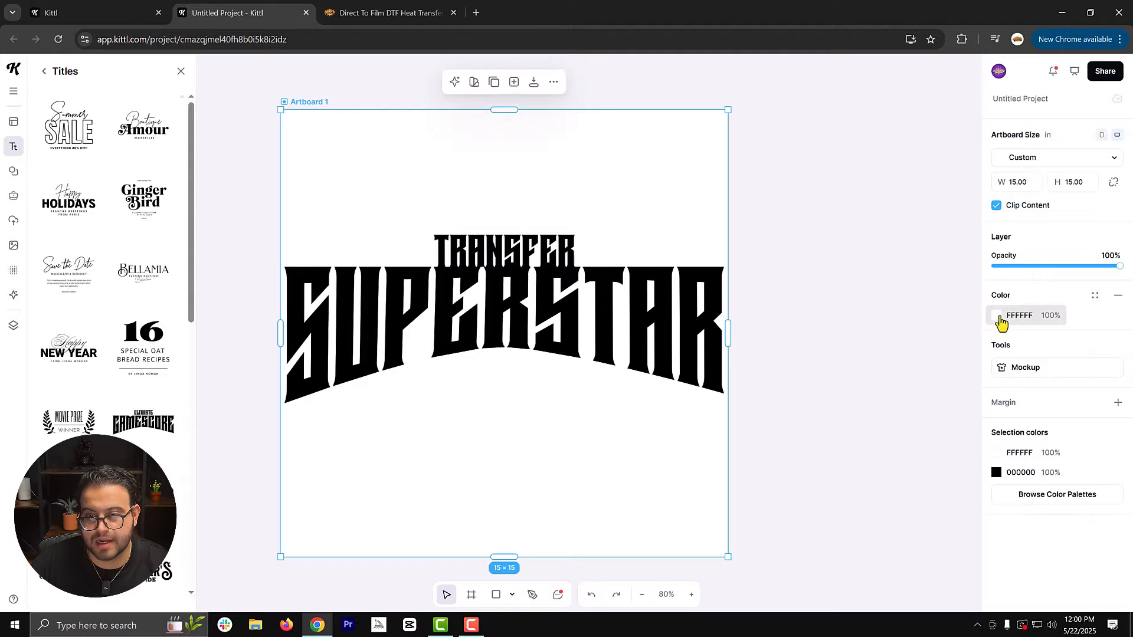
click(567, 300)
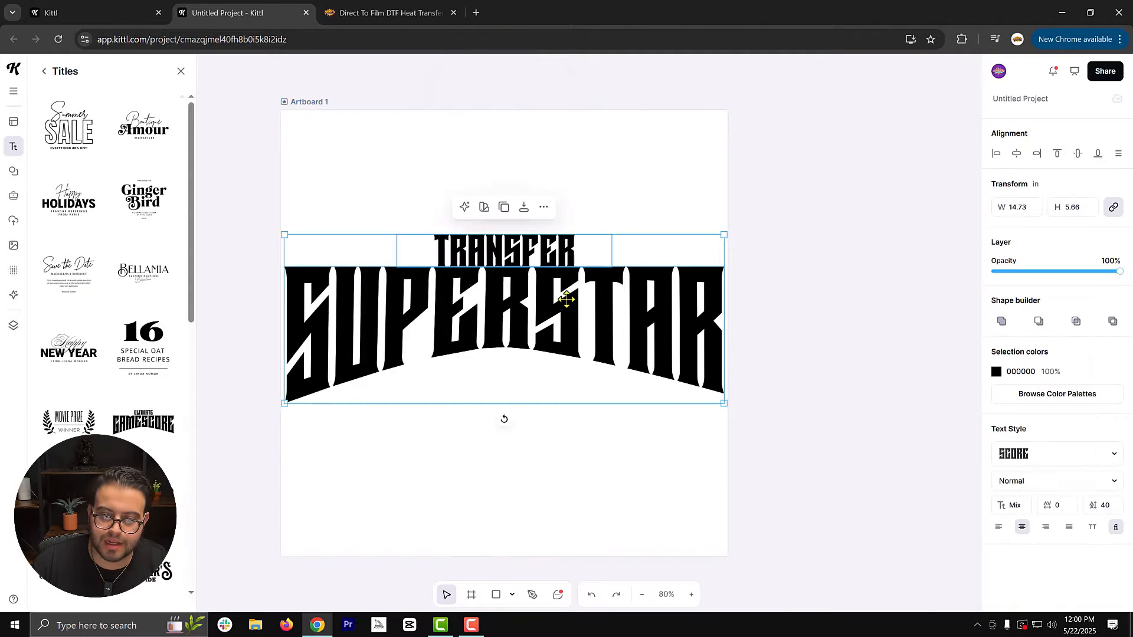
click(996, 372)
click(824, 598)
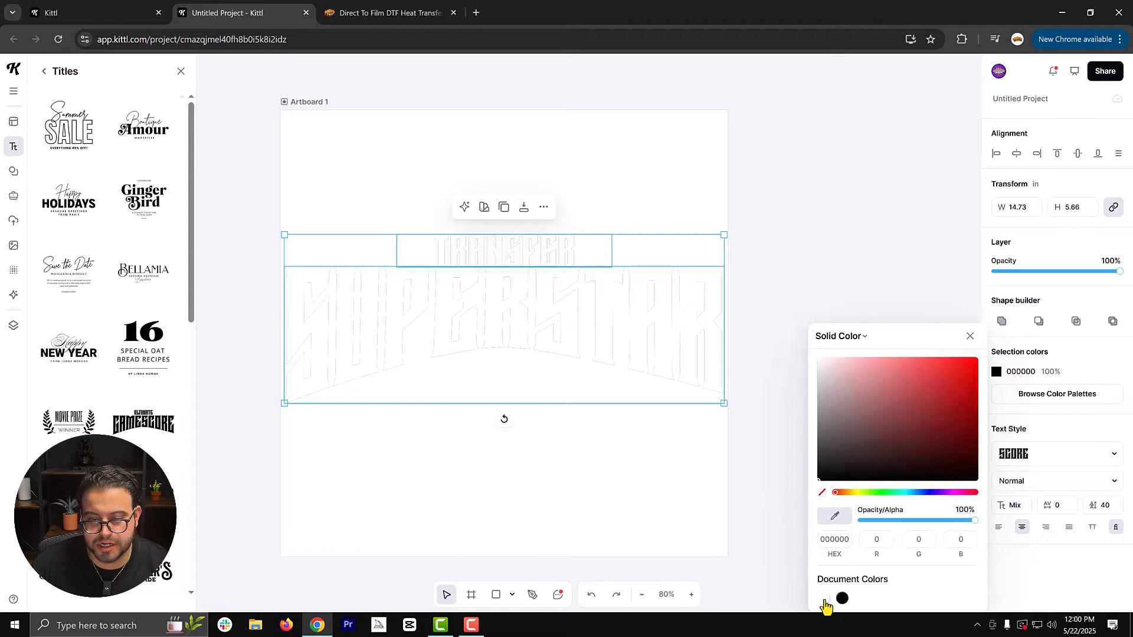
click(765, 230)
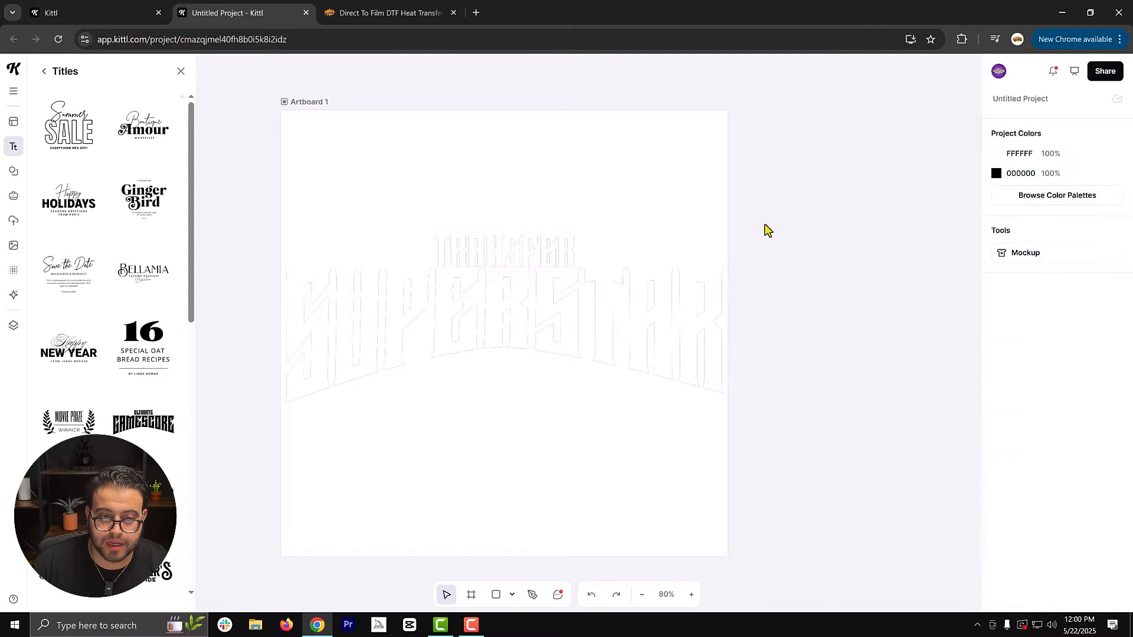
Move the white copy down below the black title and bring the black title forward one level.
click(467, 280)
drag(466, 280, 464, 326)
click(398, 271)
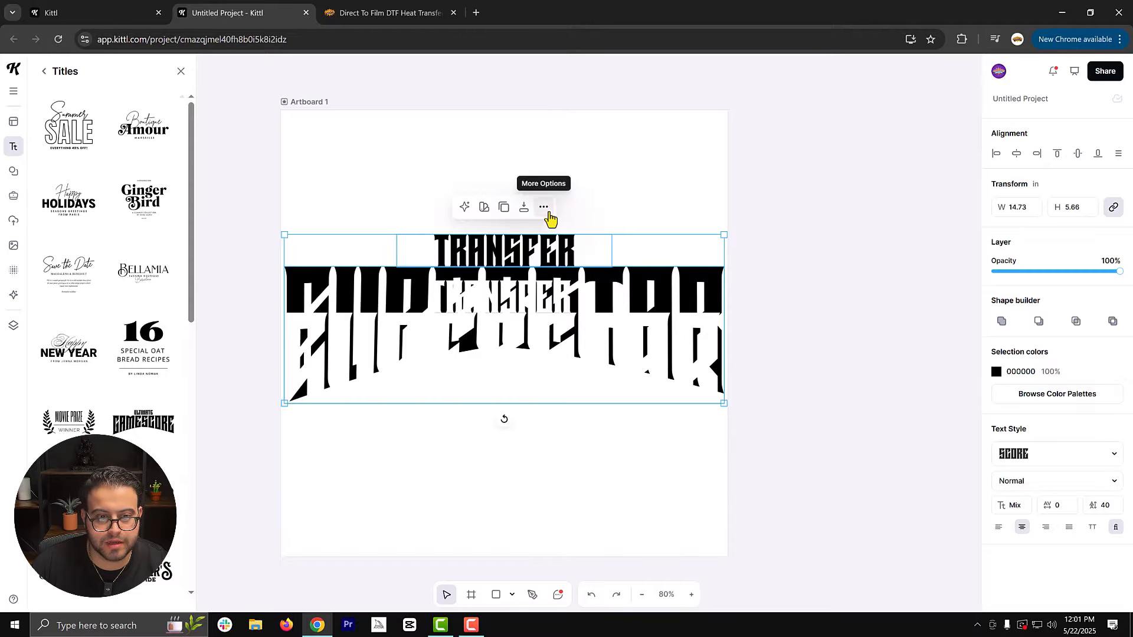
click(536, 170)
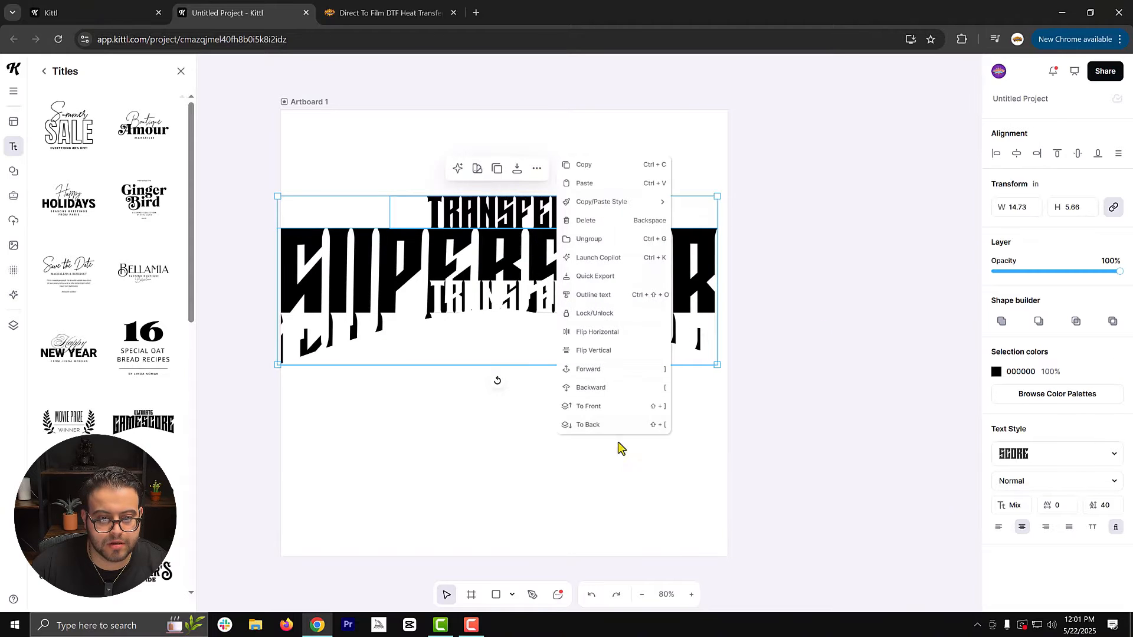
click(592, 367)
Add a white border with a weight of 5.00 to the black SUPERSTAR text.
click(1111, 353)
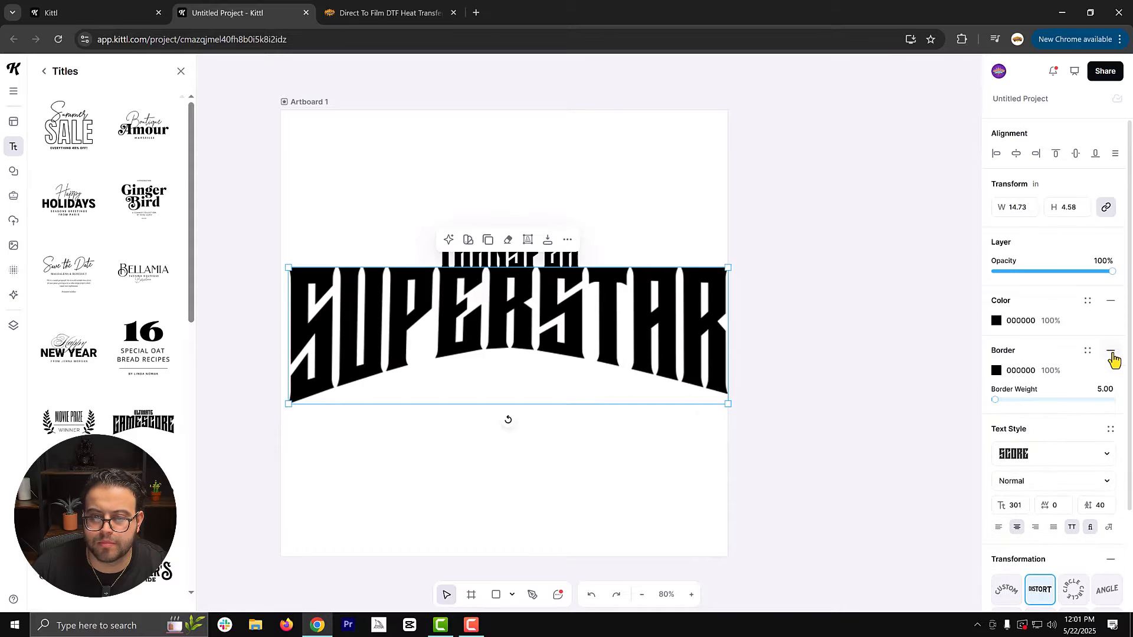
click(996, 371)
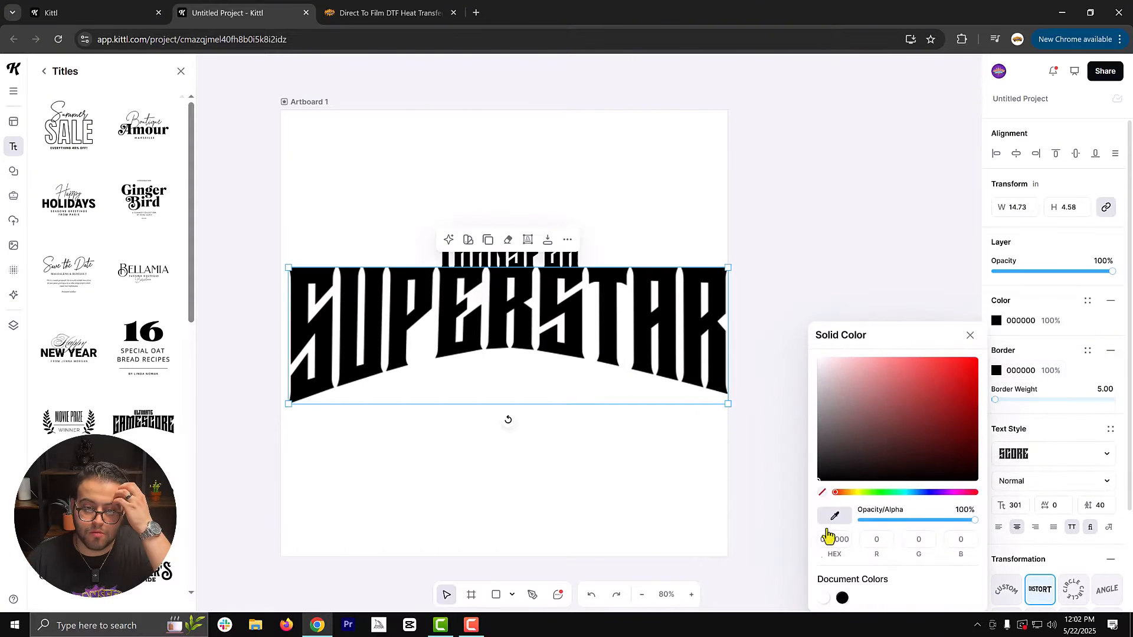
click(825, 600)
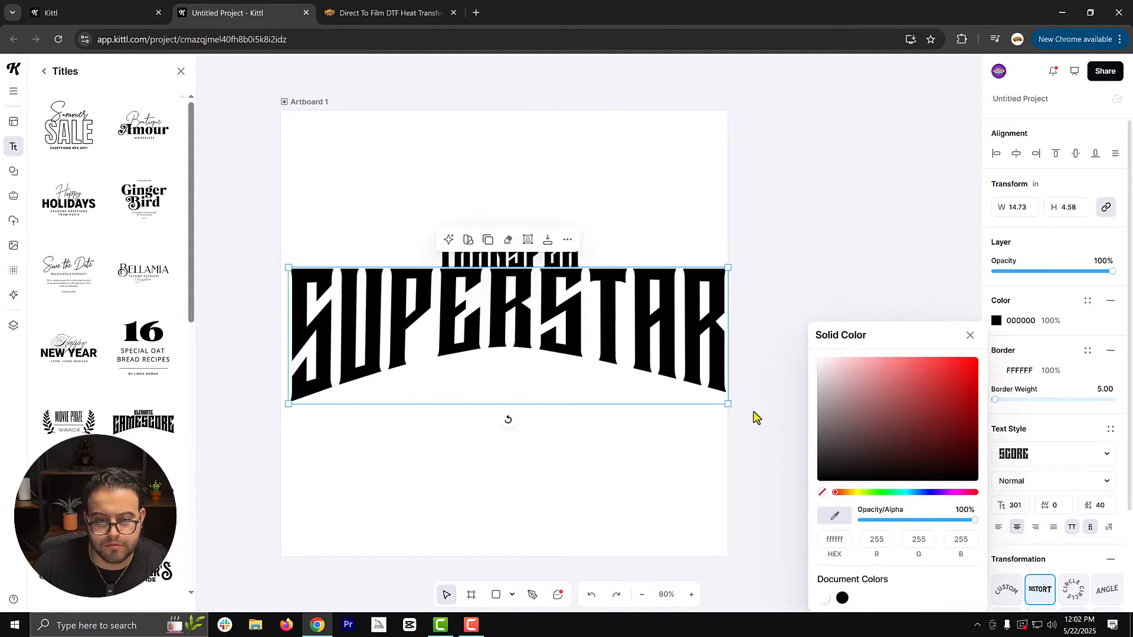
click(293, 104)
Add a white border with a weight of 5.00 to the black TRANSFER text.
click(519, 251)
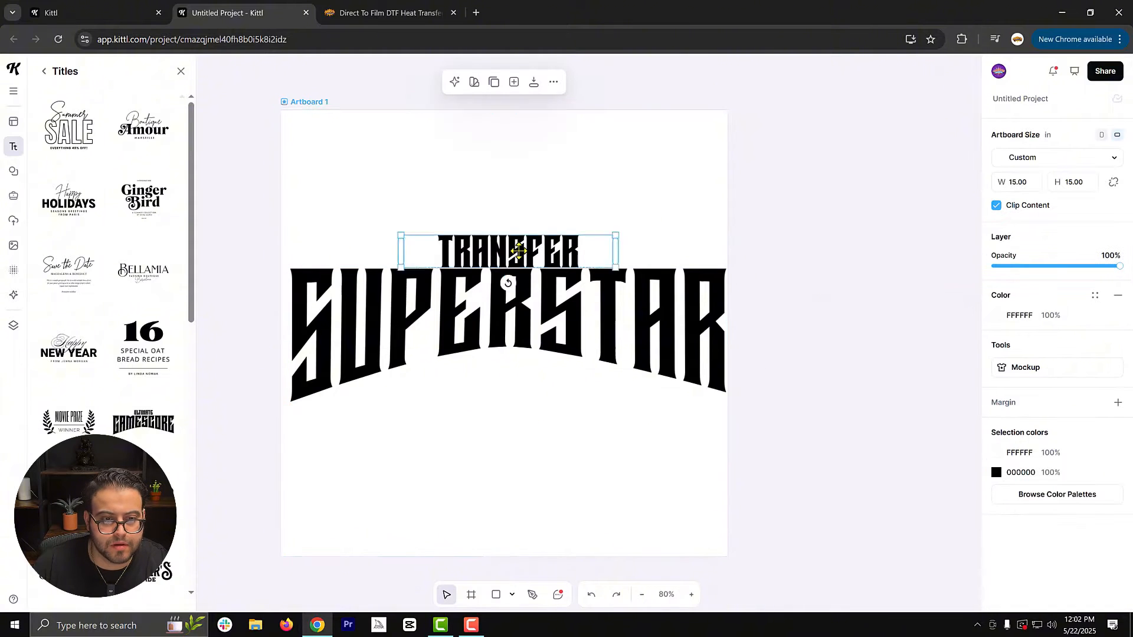
click(1111, 352)
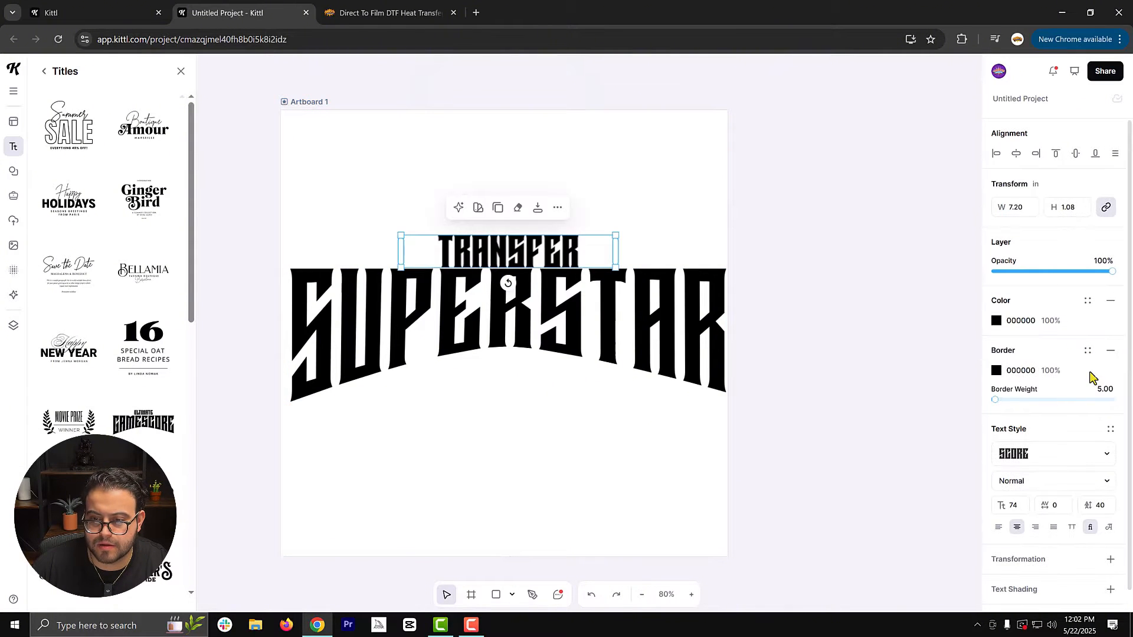
click(1020, 370)
click(826, 599)
click(769, 233)
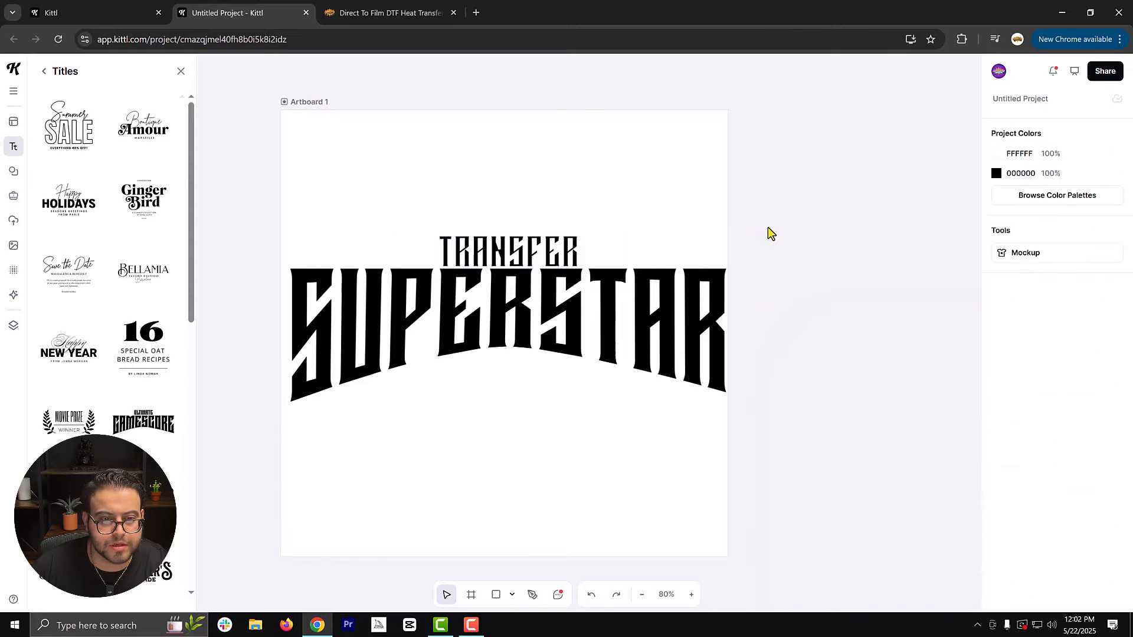
Change the artboard's background color to black (000000).
click(292, 103)
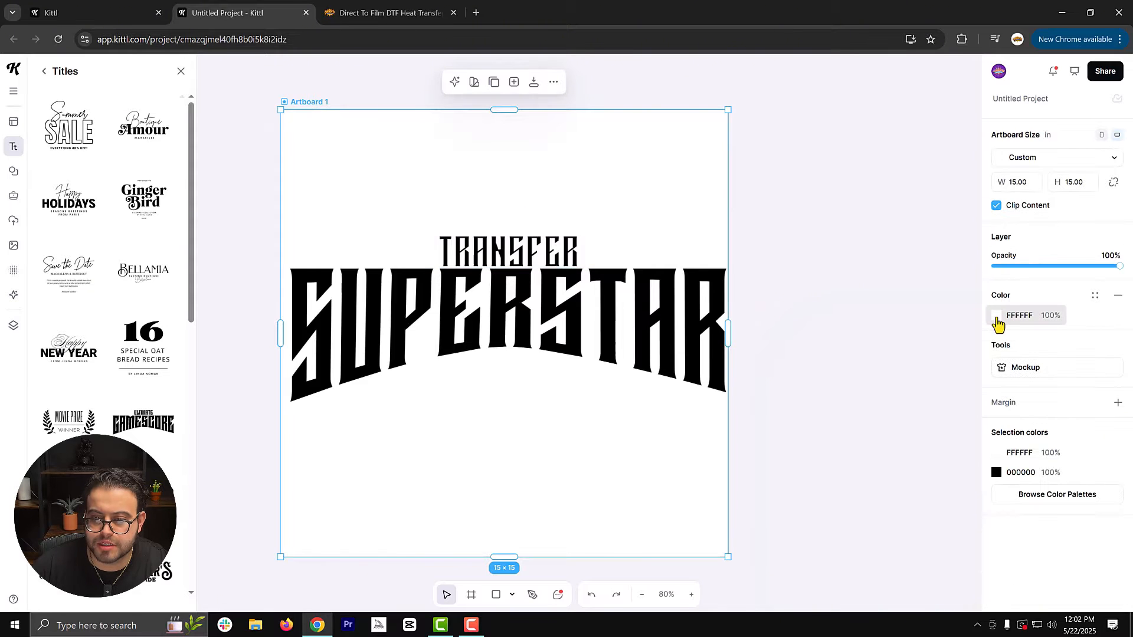
click(996, 315)
click(842, 584)
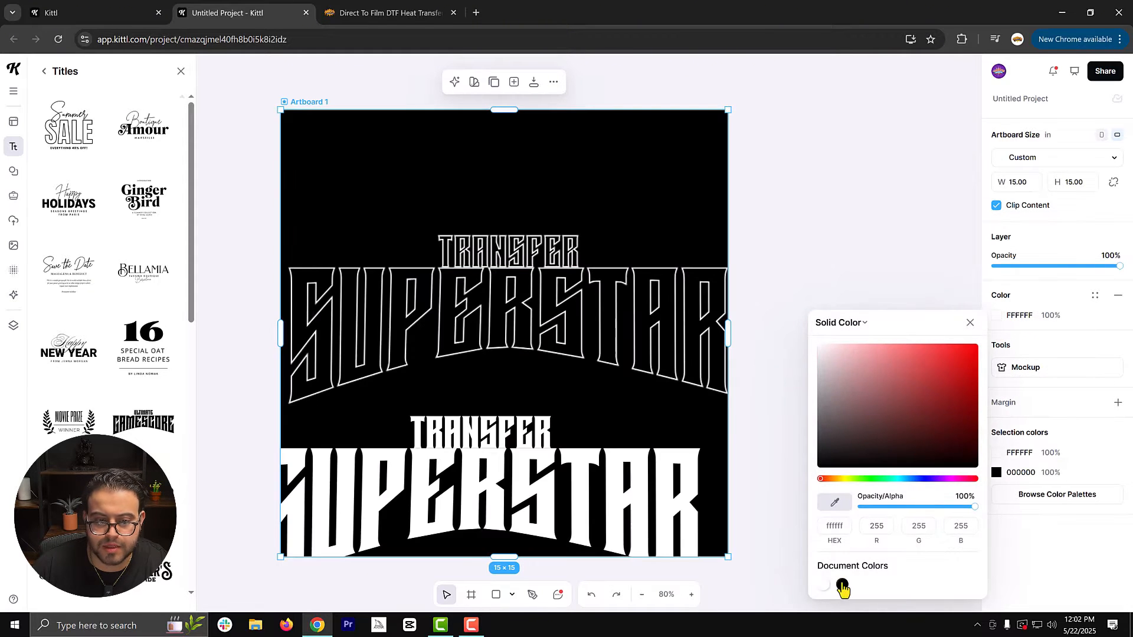
click(802, 382)
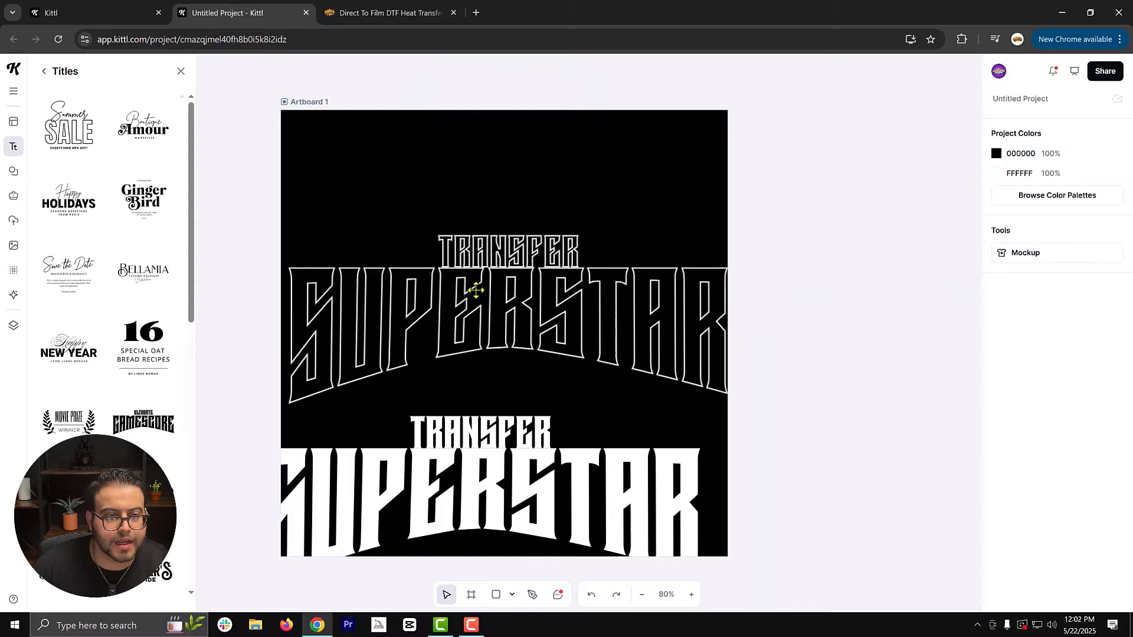
Move the solid white TRANSFER SUPERSTAR copy up so it sits exactly over the white-outlined black title.
click(505, 260)
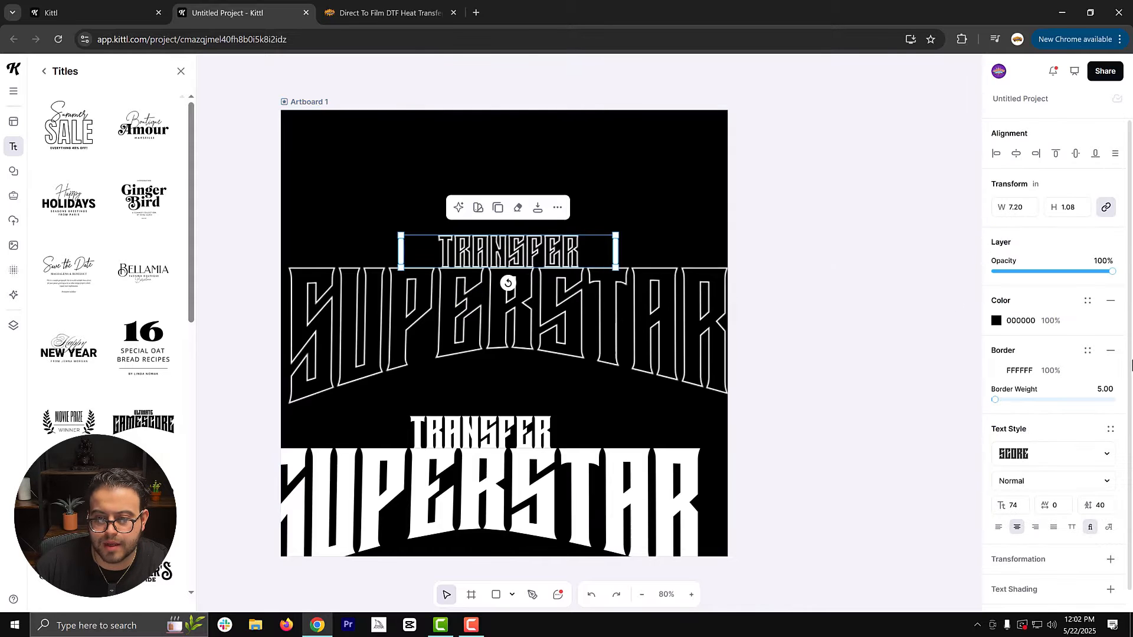
click(528, 467)
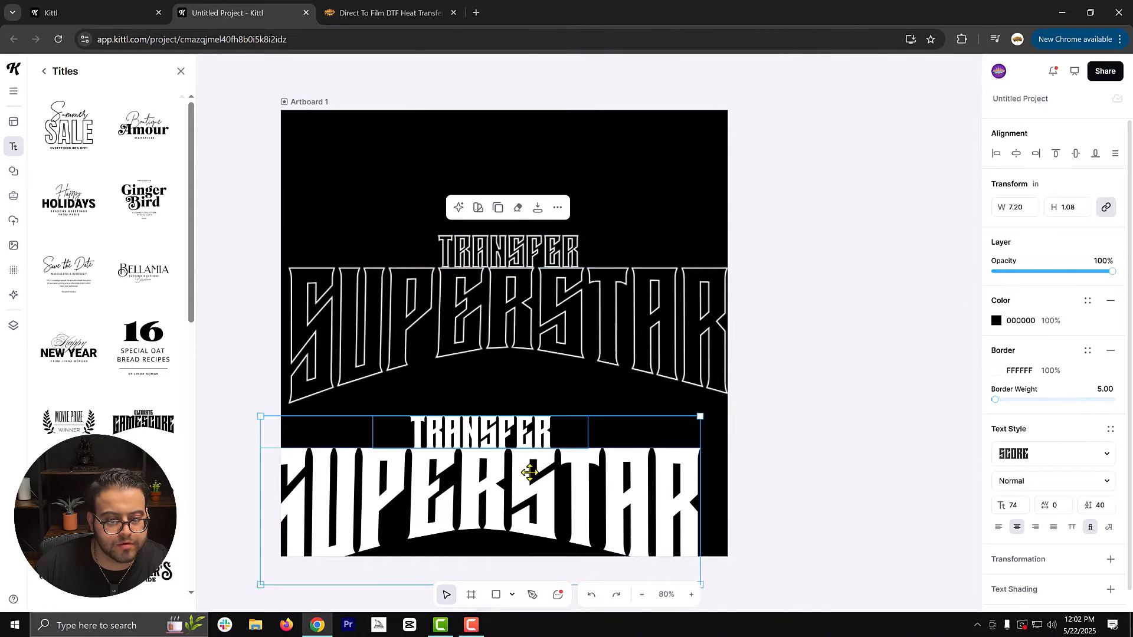
drag(528, 468, 557, 289)
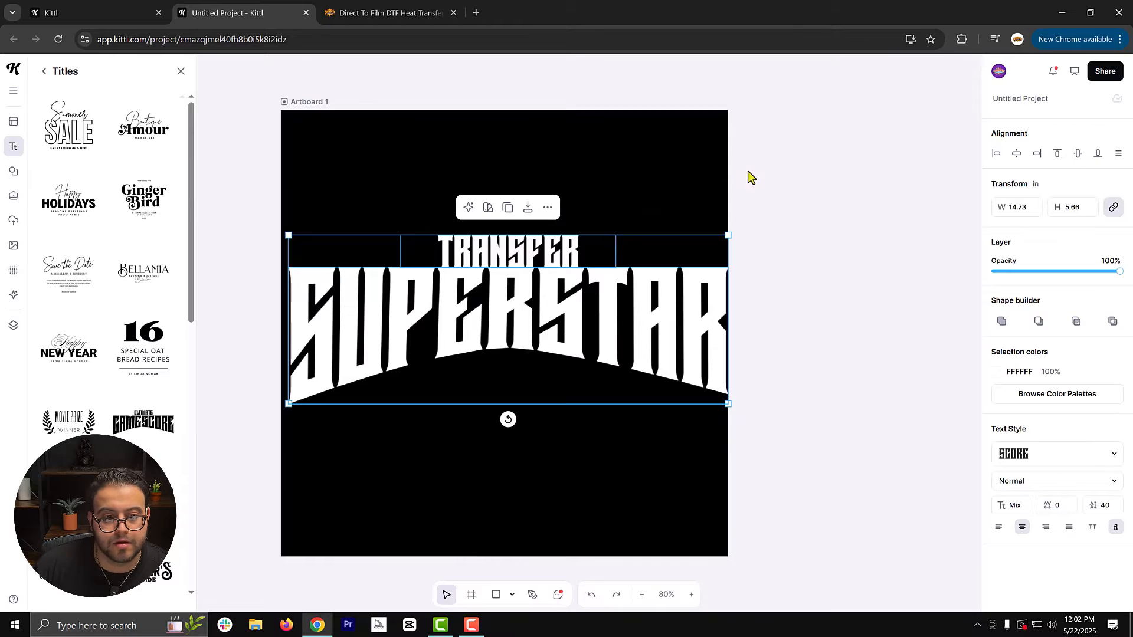
click(548, 207)
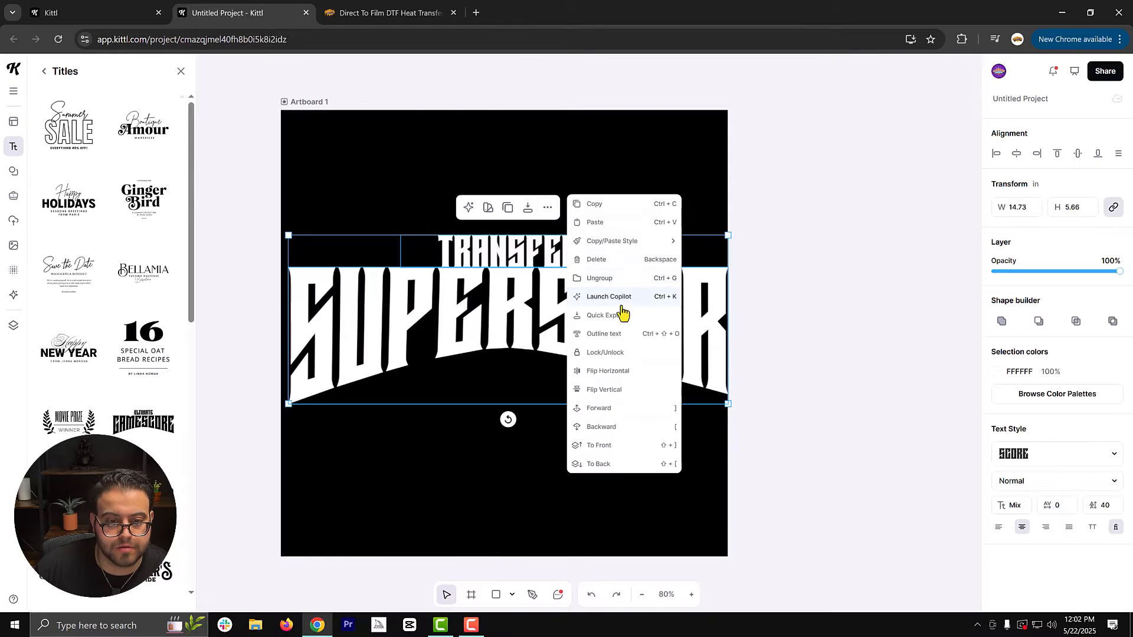
click(609, 278)
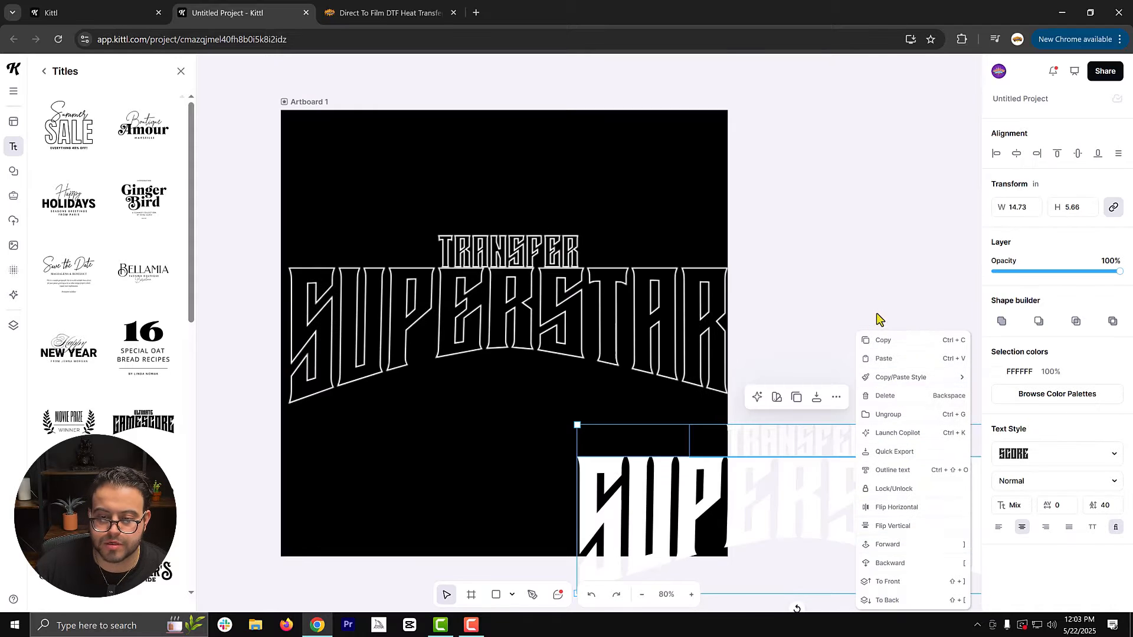
click(879, 318)
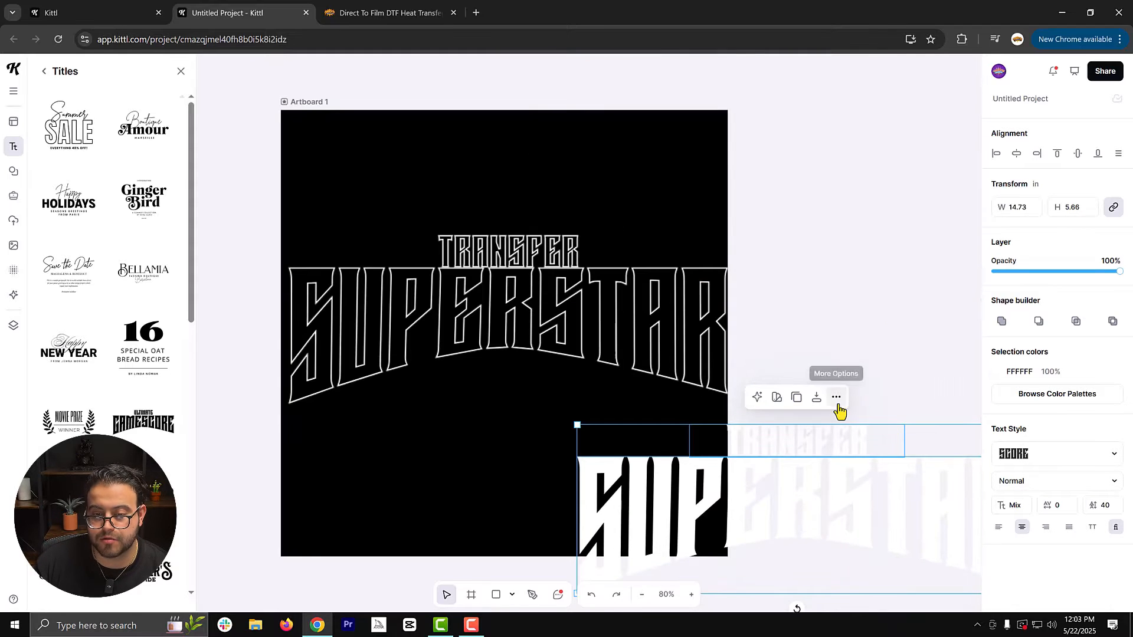
click(836, 397)
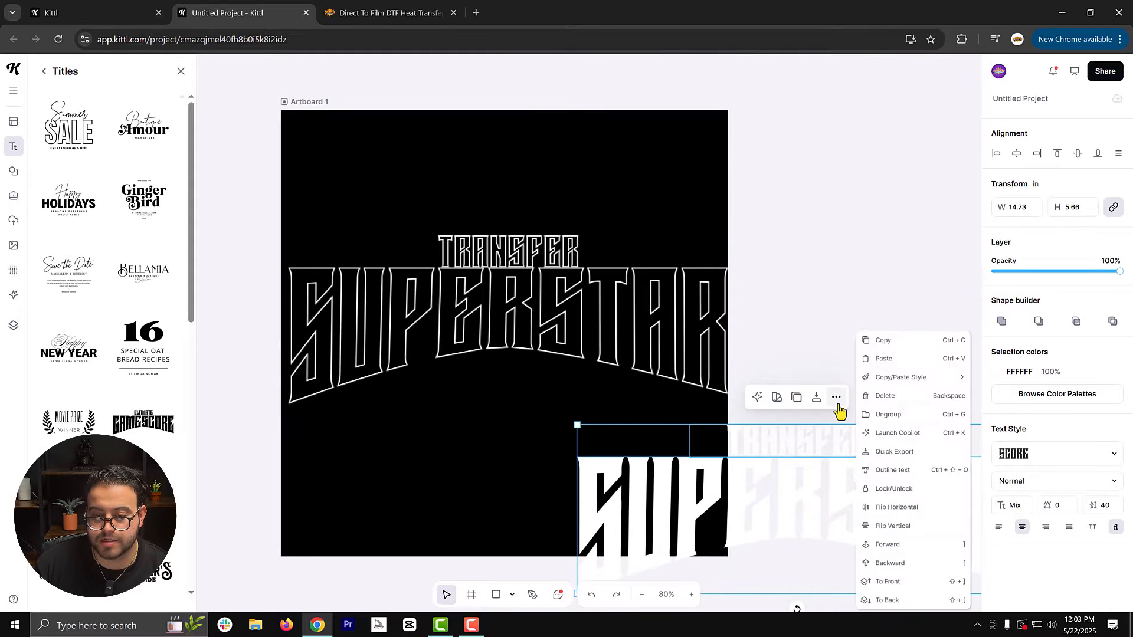
click(842, 332)
click(802, 473)
drag(802, 473, 513, 287)
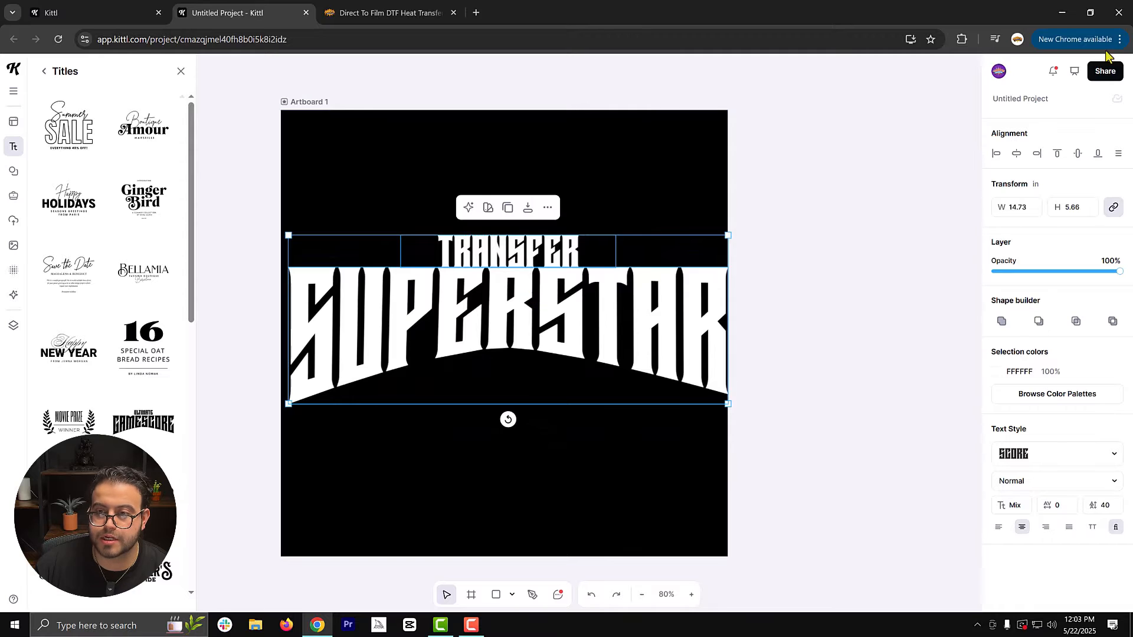
Download Artboard 1 as a 15 × 15 in, 300 dpi PNG with the background removed, saved as Untitled Project (1).png.
click(1105, 70)
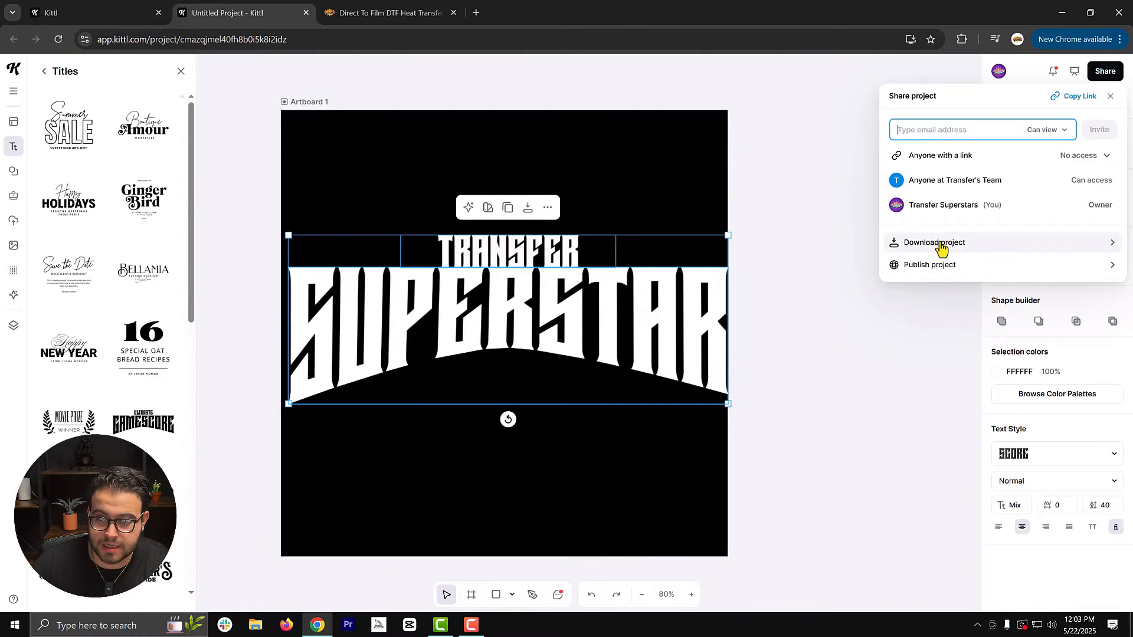
click(940, 243)
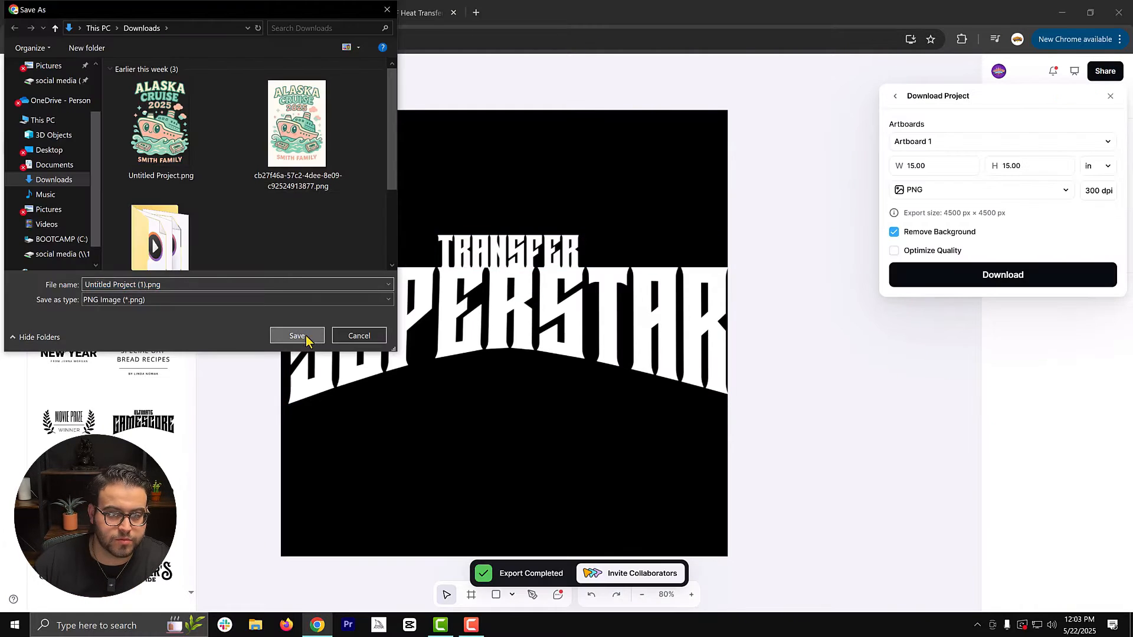
click(303, 334)
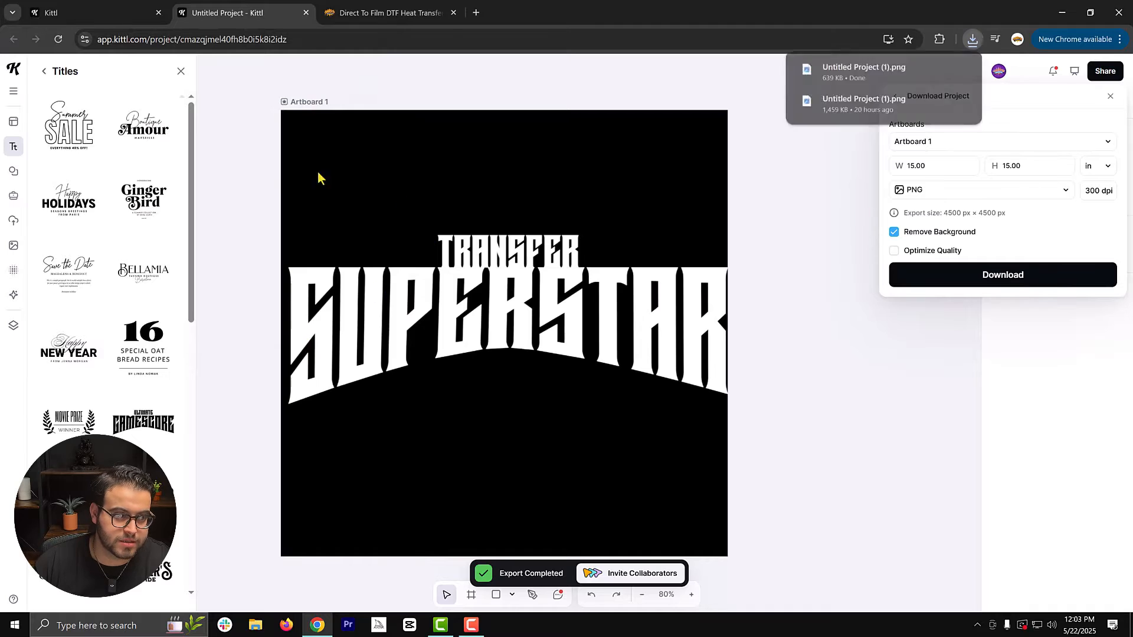
Upload Untitled Project (1).png from the Downloads folder into the project.
click(13, 221)
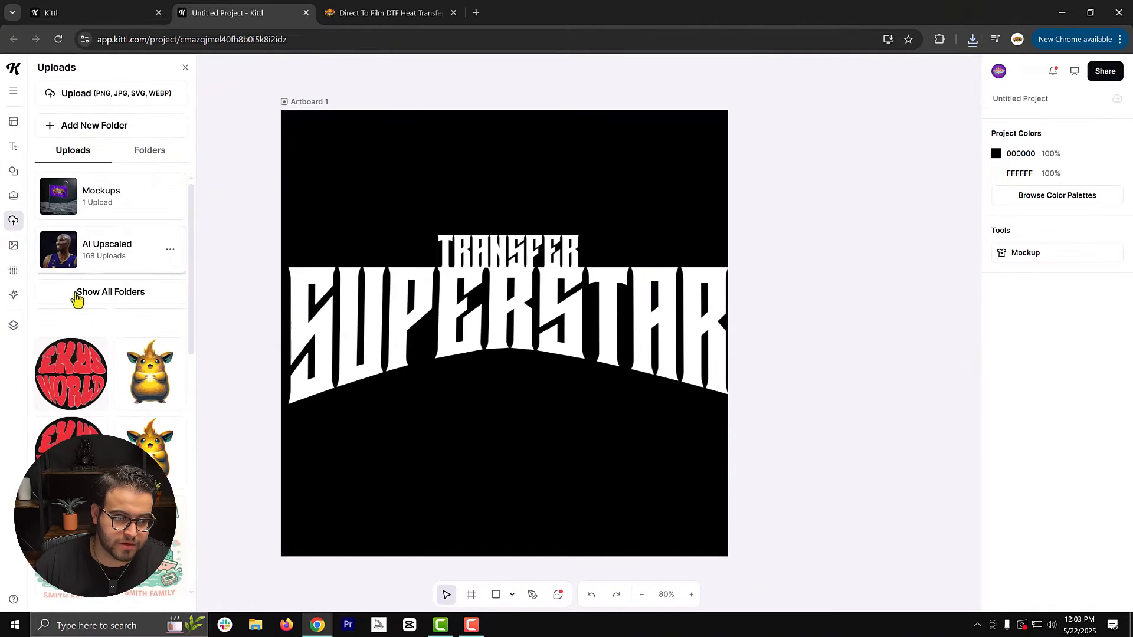
click(124, 106)
click(161, 129)
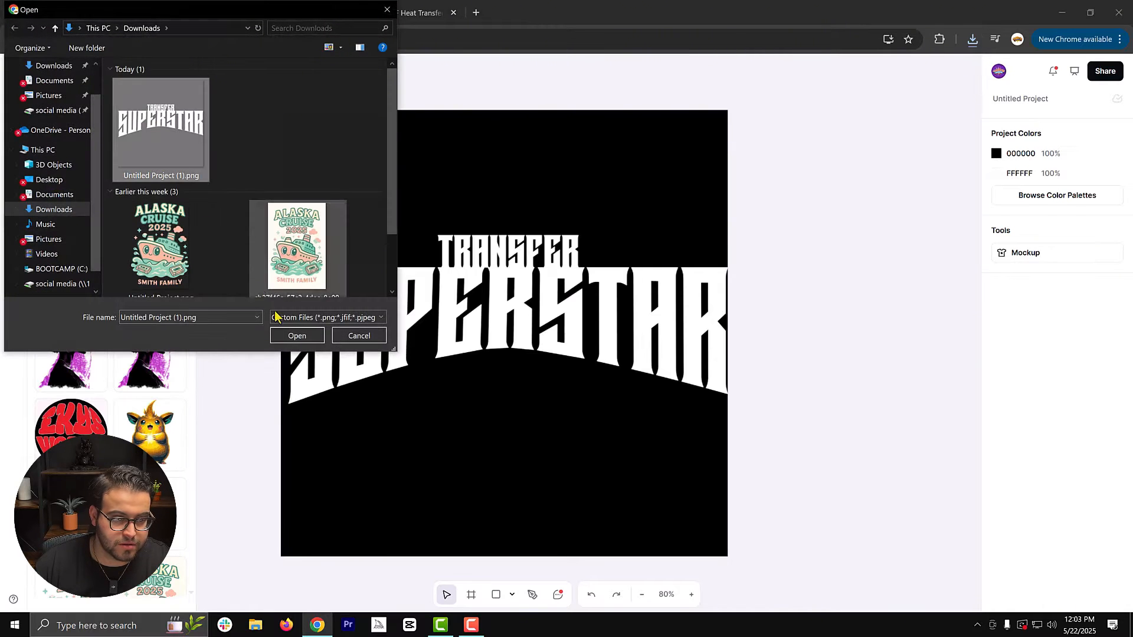
click(297, 335)
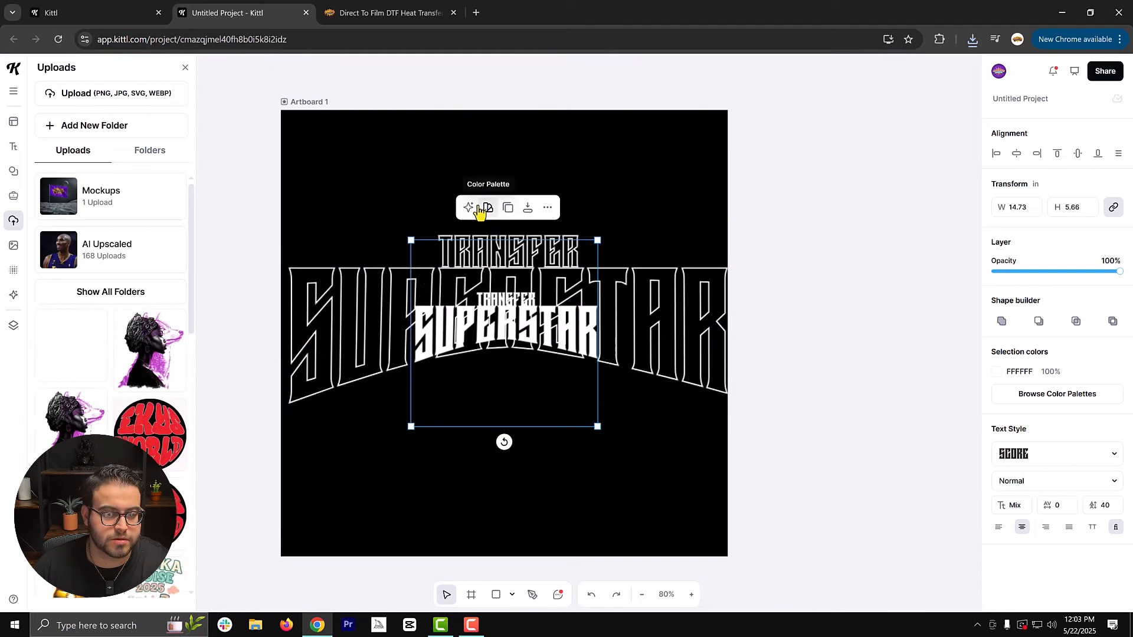
Replace the solid white text with the uploaded image, scaled to 15.01 × 15.01 in and aligned over the outlined title.
drag(526, 310, 468, 260)
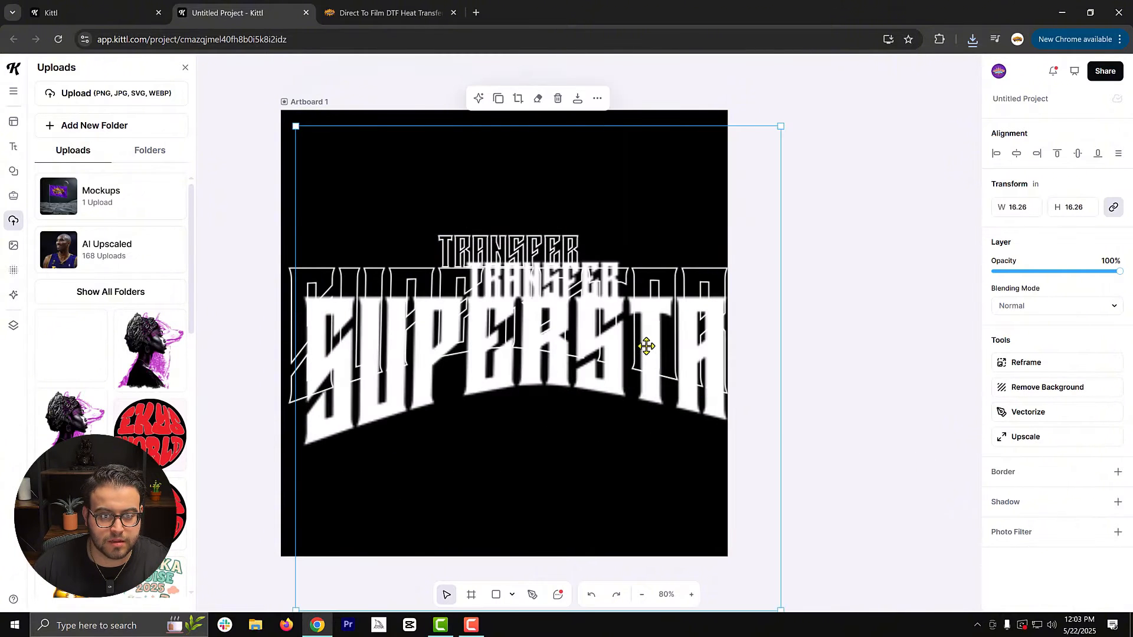
drag(652, 345, 620, 308)
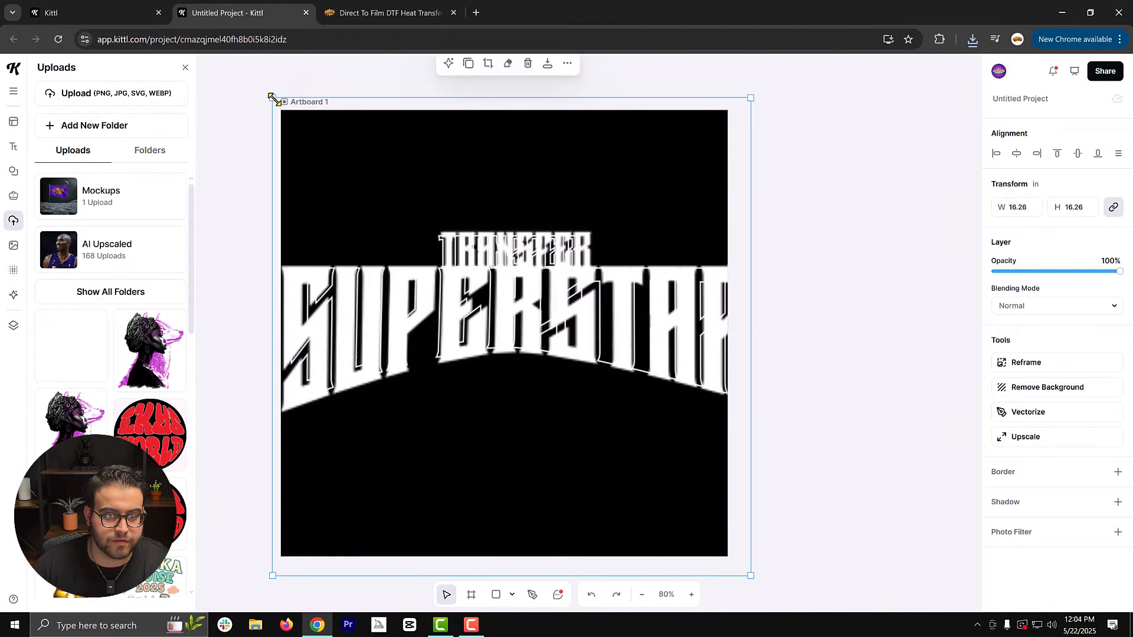
drag(273, 98, 280, 108)
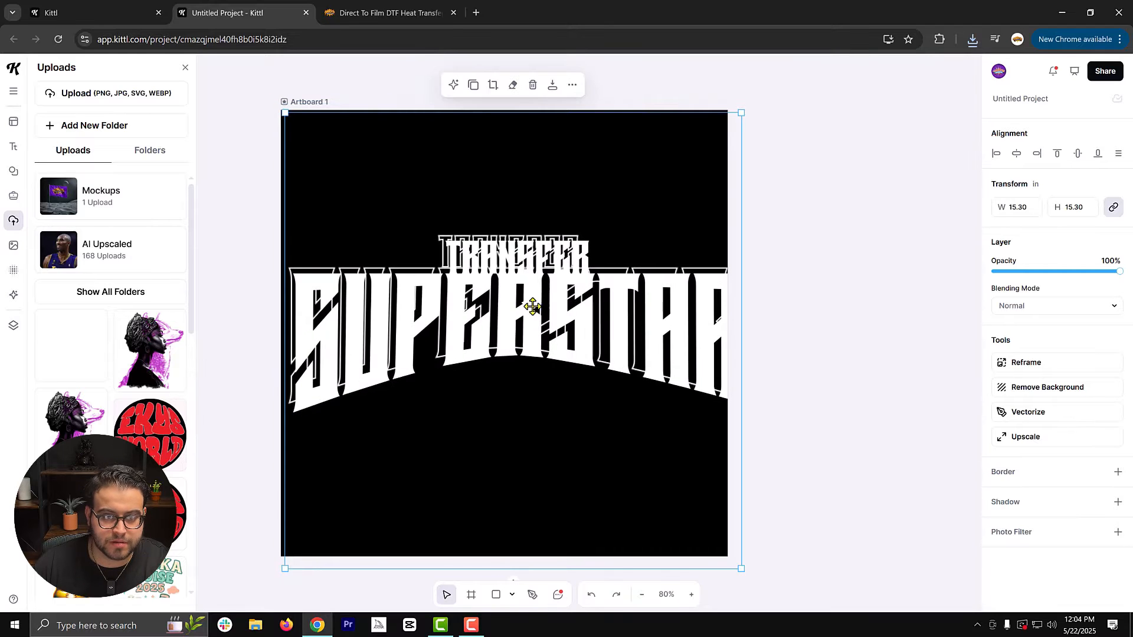
drag(522, 306, 529, 300)
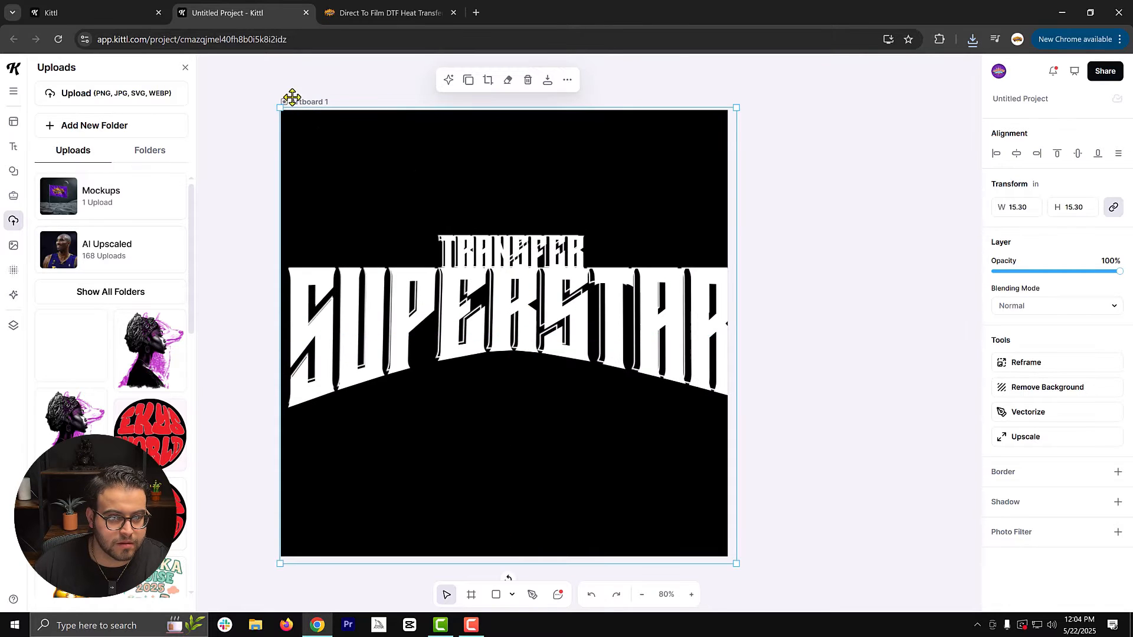
drag(283, 108, 292, 116)
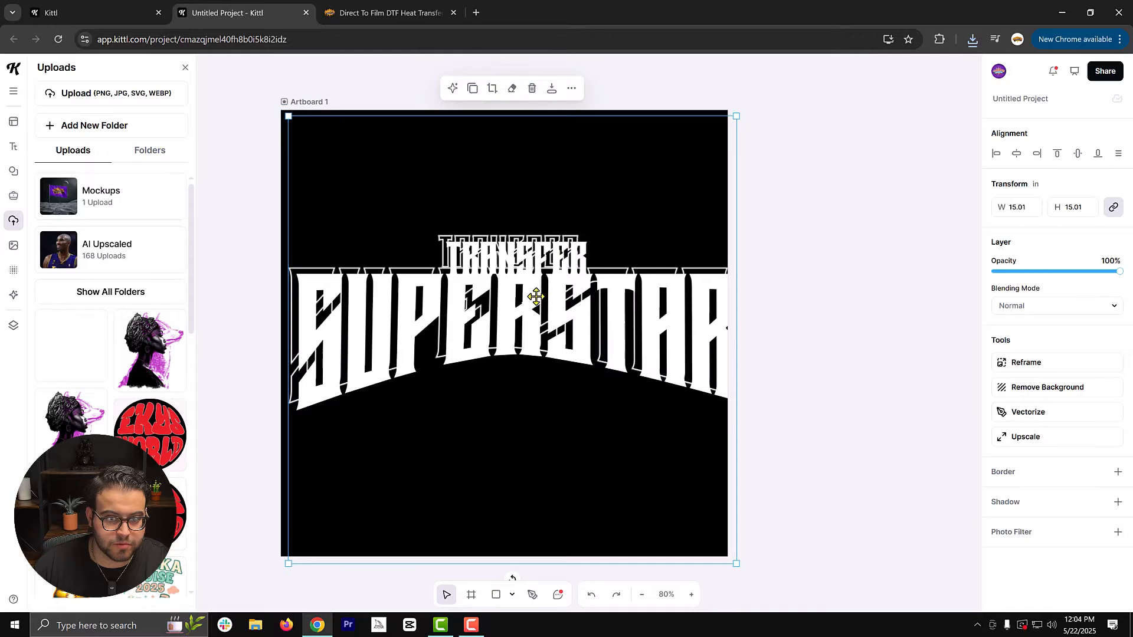
drag(530, 296, 514, 289)
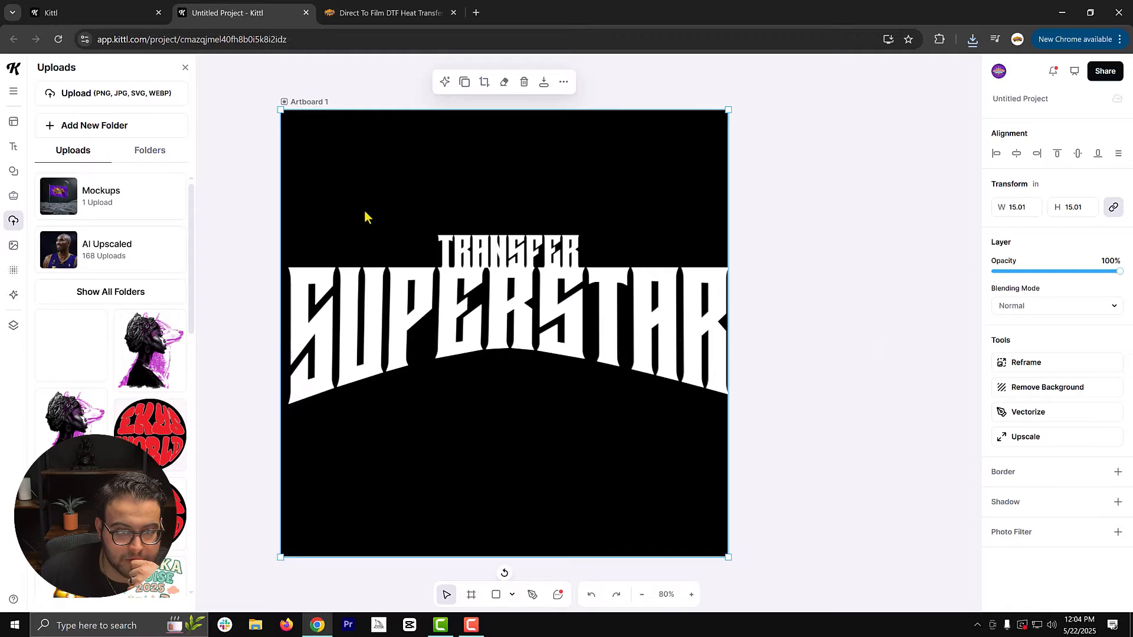
Select the outlined title and the white image together and shift them slightly left to center the lettering on the artboard.
click(816, 244)
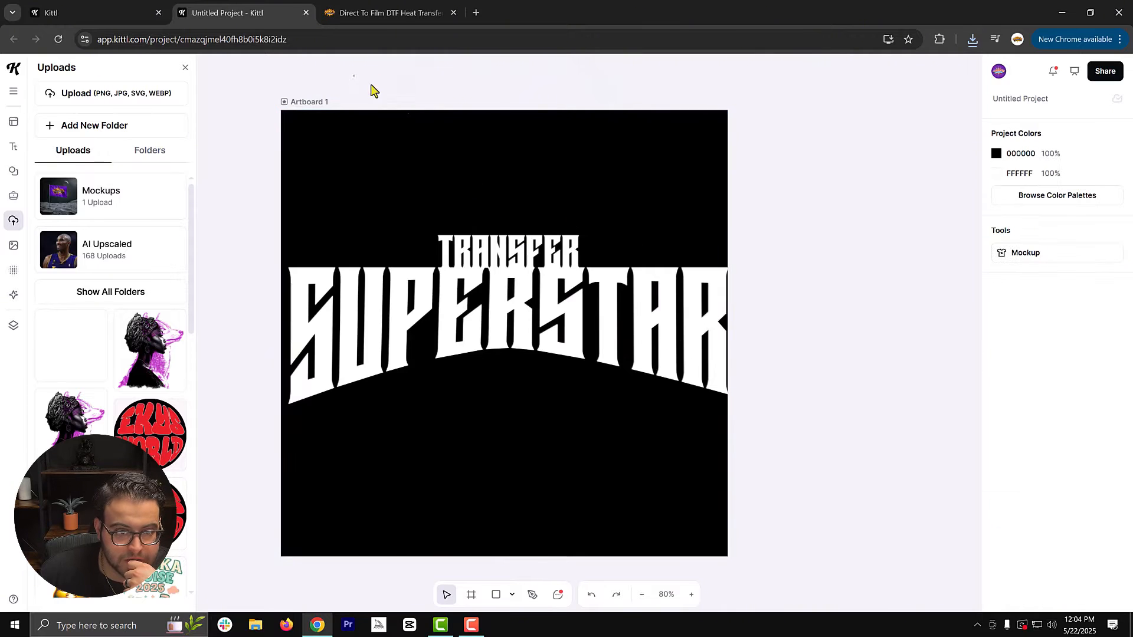
drag(353, 75, 596, 464)
drag(557, 278, 552, 277)
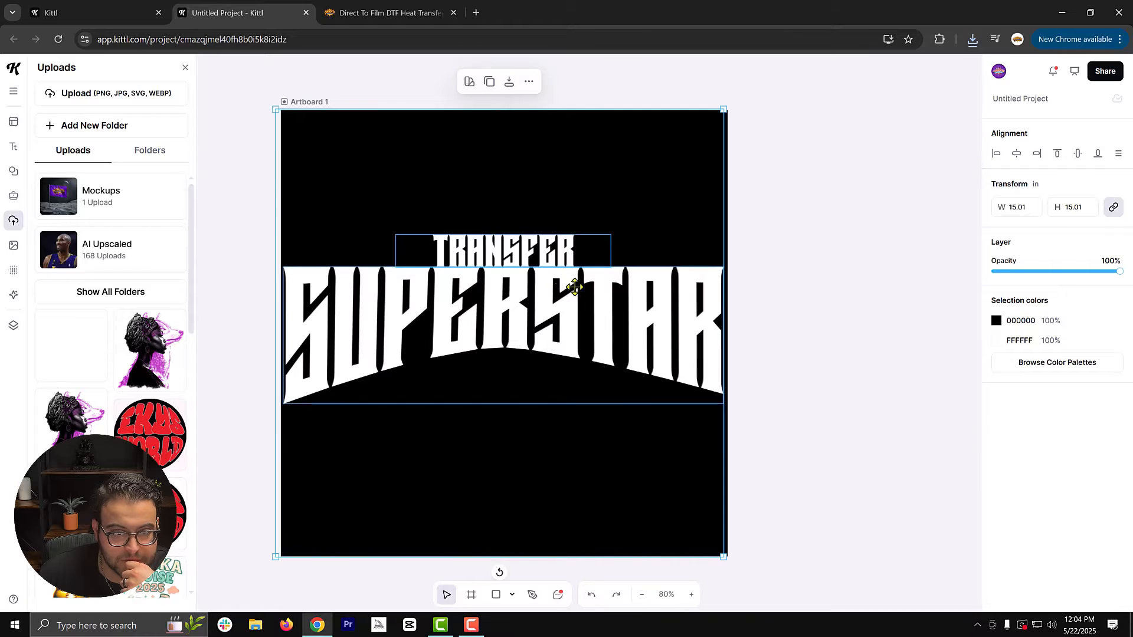
click(1057, 363)
click(892, 349)
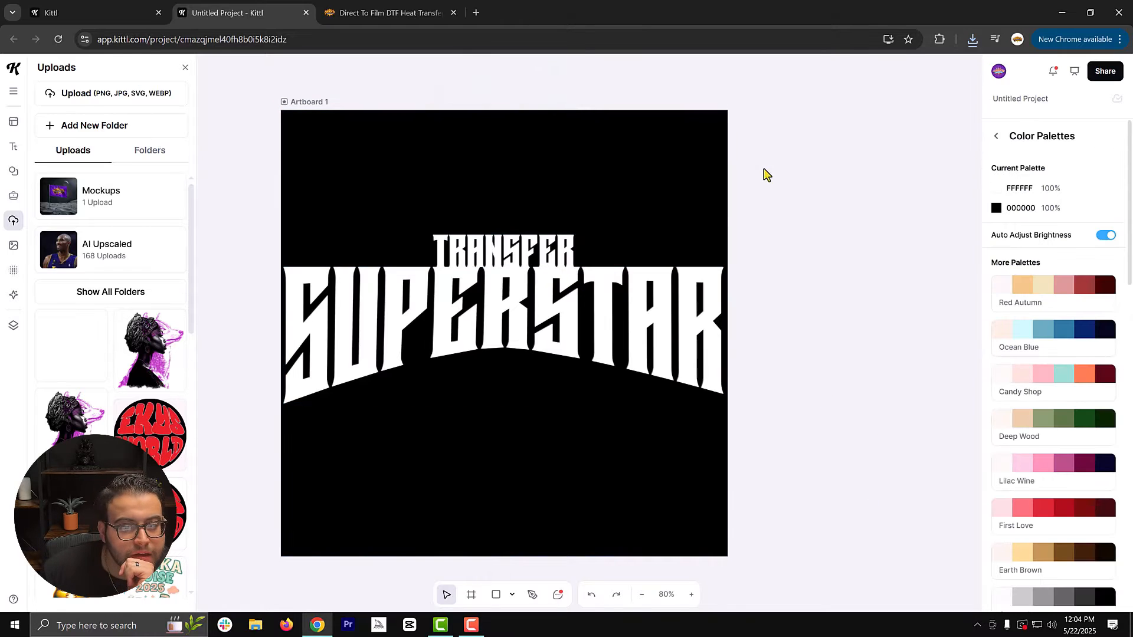
Erase the left part of the white title image with a size 200 eraser, exposing the outlined letters up to the E of SUPERSTAR.
click(438, 327)
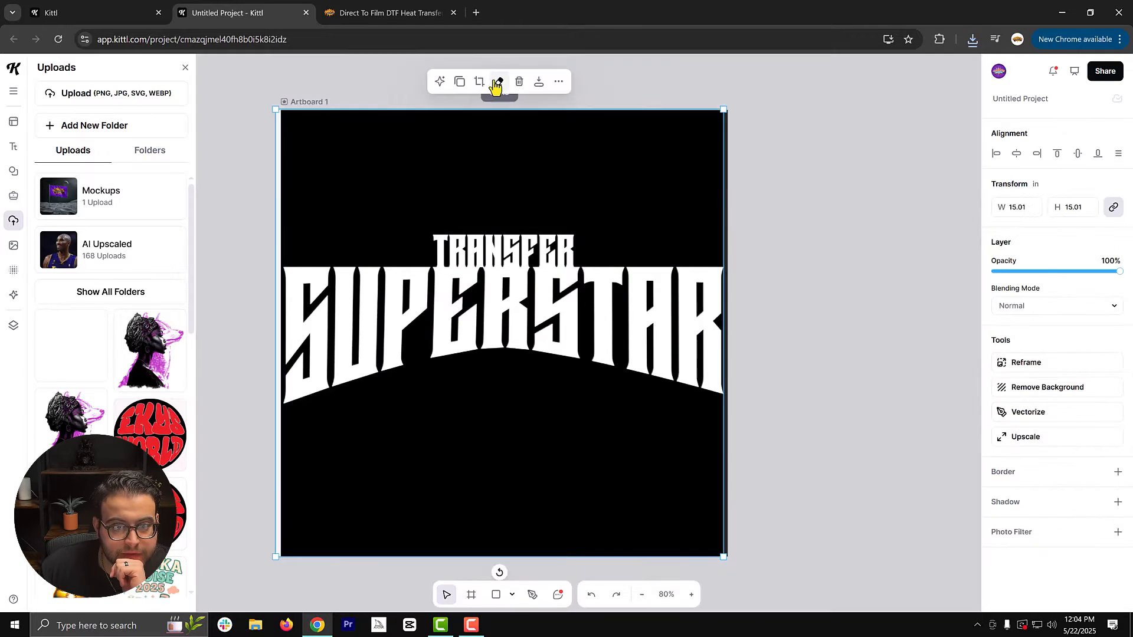
click(498, 82)
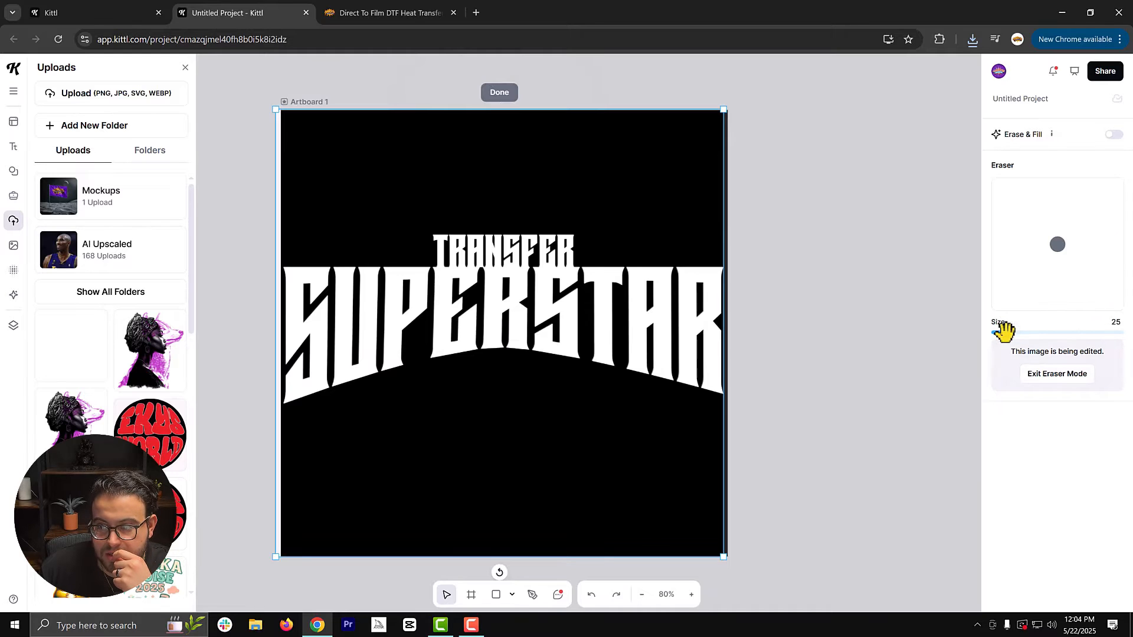
drag(1003, 331, 1120, 332)
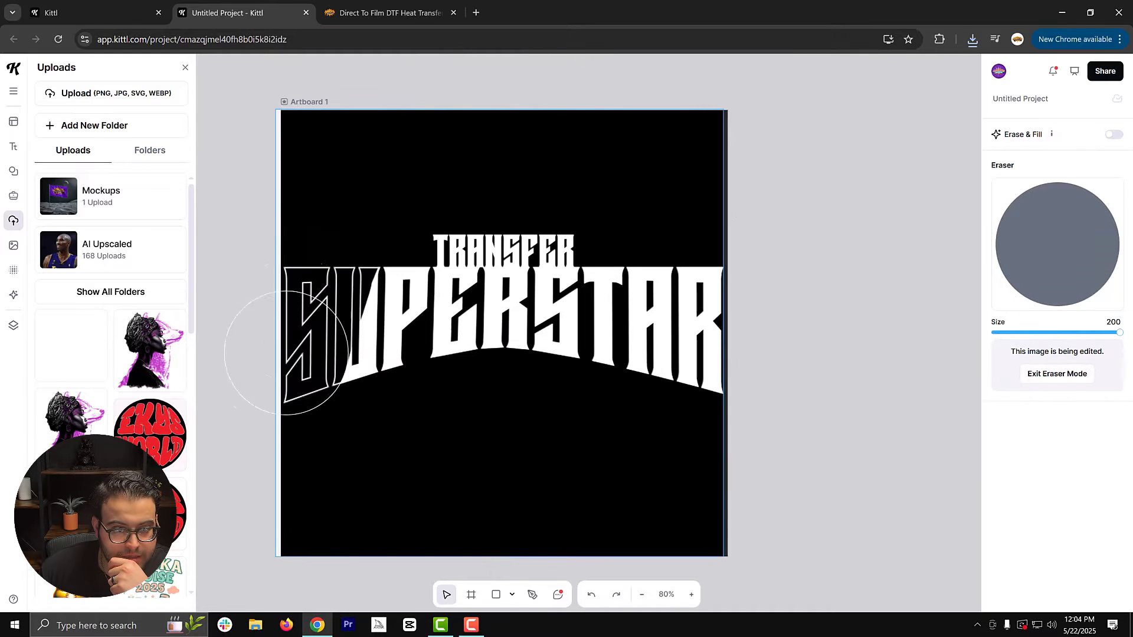
mouse_move(286, 353)
mouse_down()
mouse_move(330, 366)
mouse_move(330, 407)
mouse_move(418, 213)
mouse_move(493, 157)
mouse_up()
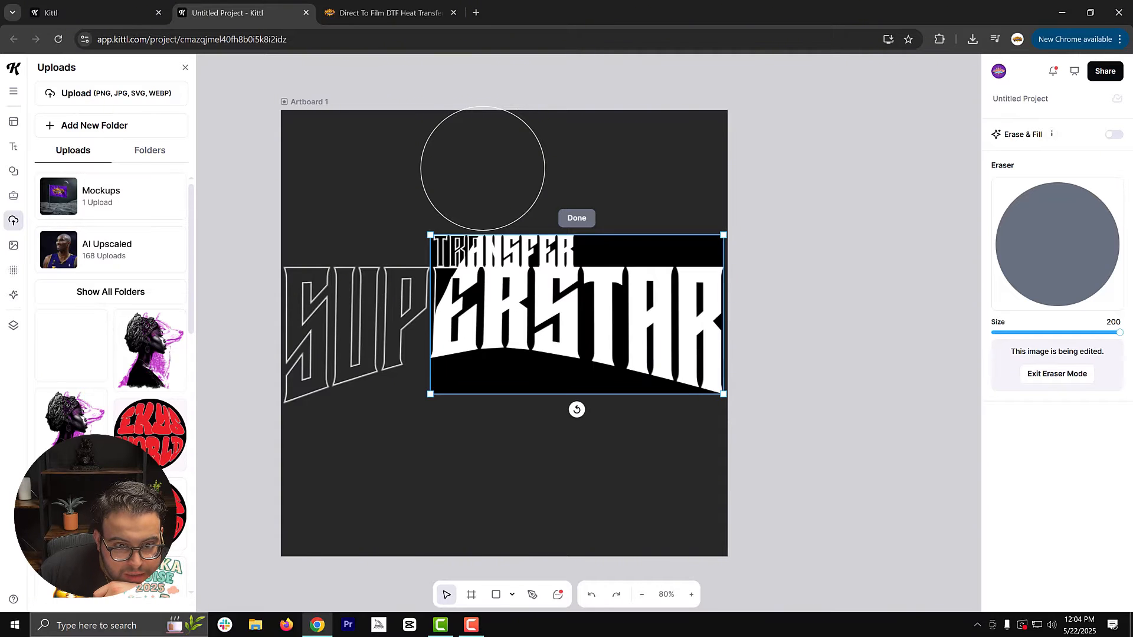
mouse_move(482, 168)
mouse_down()
mouse_move(465, 177)
mouse_move(447, 244)
mouse_move(413, 301)
mouse_up()
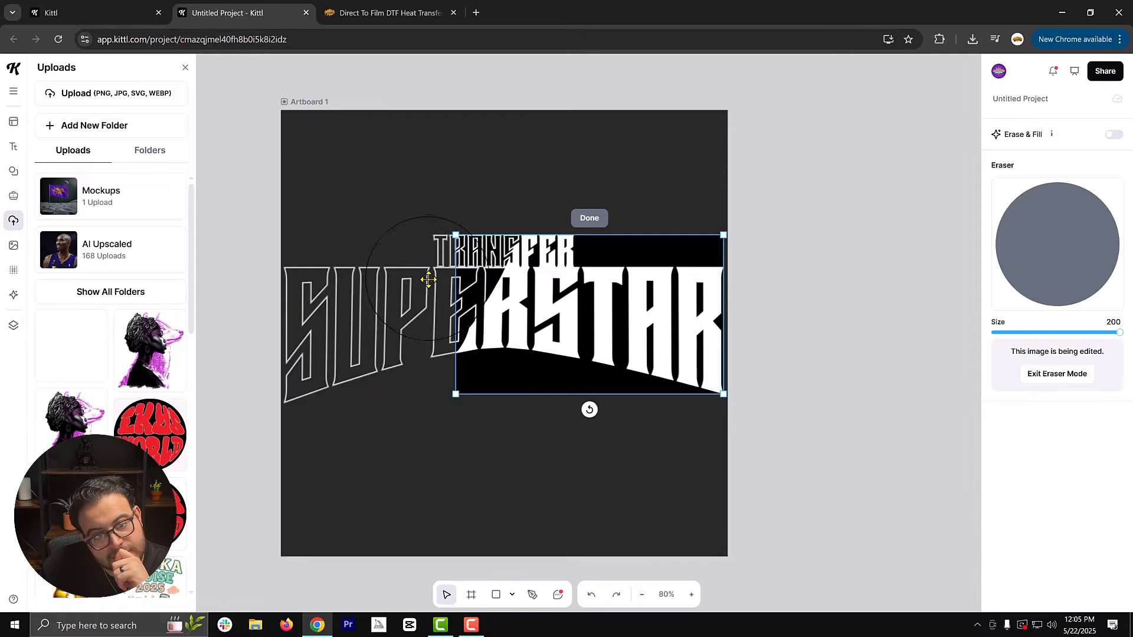
click(588, 219)
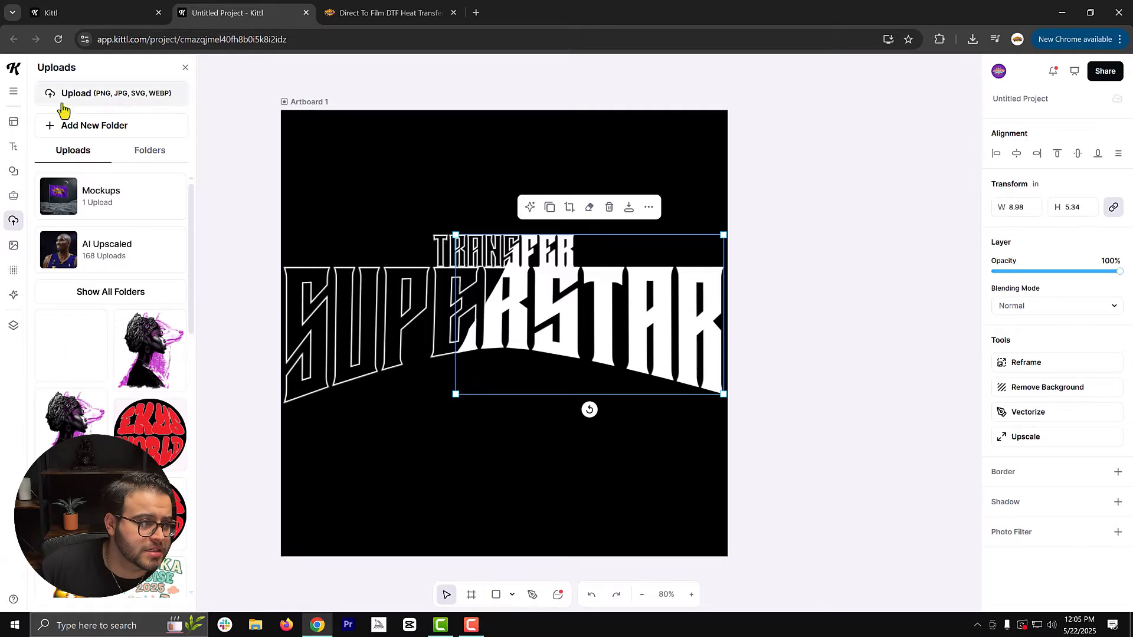
Add a straight line element to the artboard and color it white (FFFFFF).
click(14, 171)
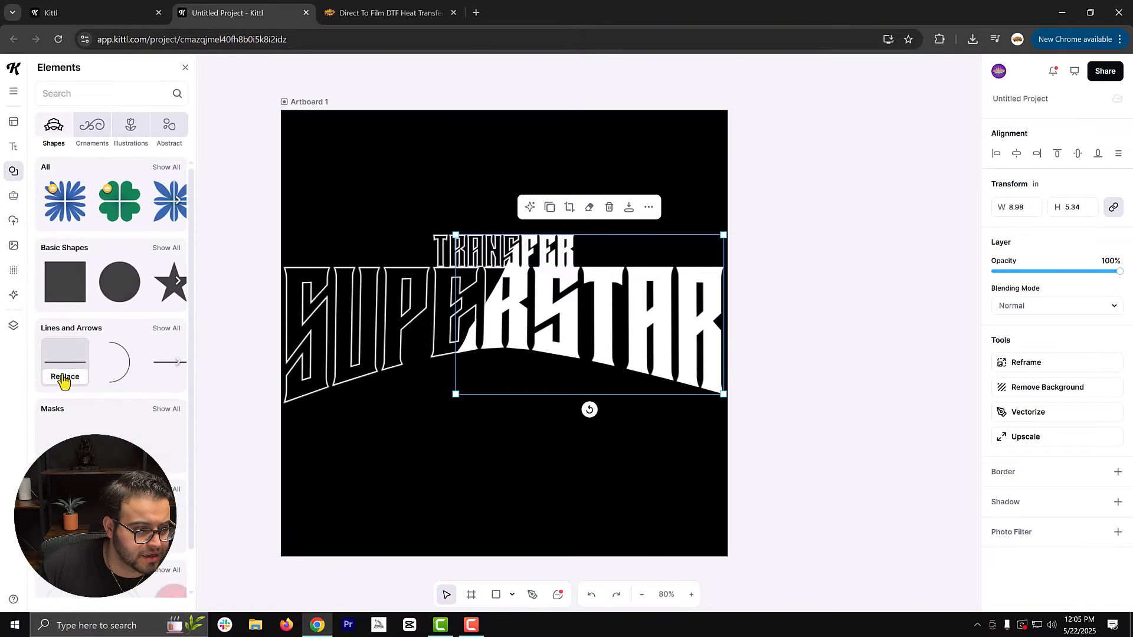
click(65, 377)
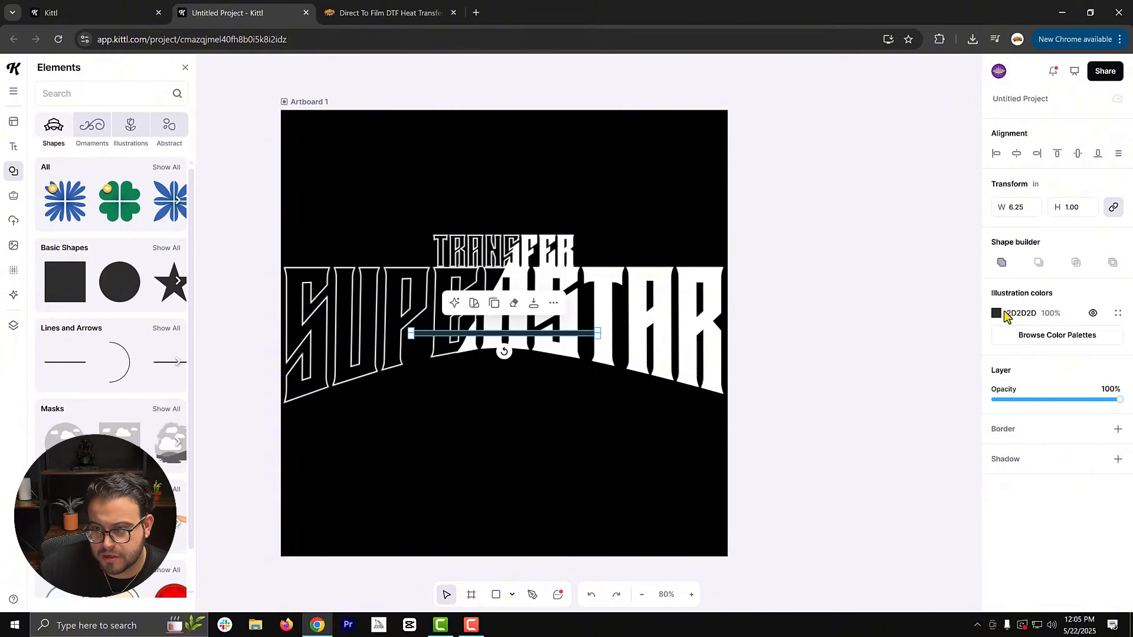
click(997, 315)
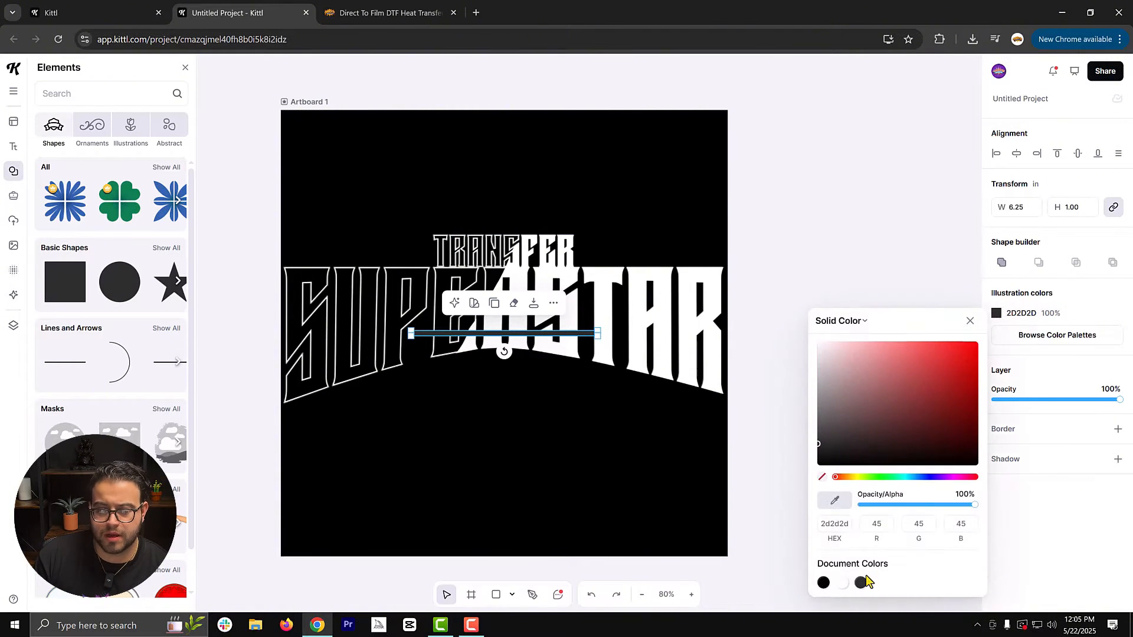
click(843, 583)
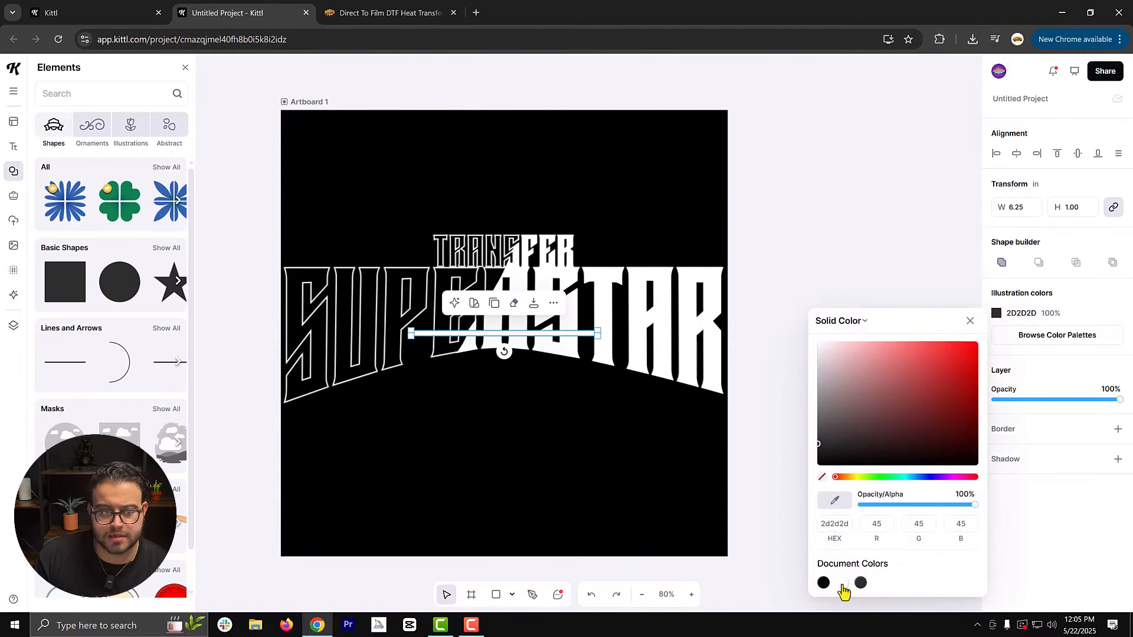
Give the white line a black (000000) border with a weight of 5.00 and move it beneath the left half of SUPERSTAR.
click(1120, 437)
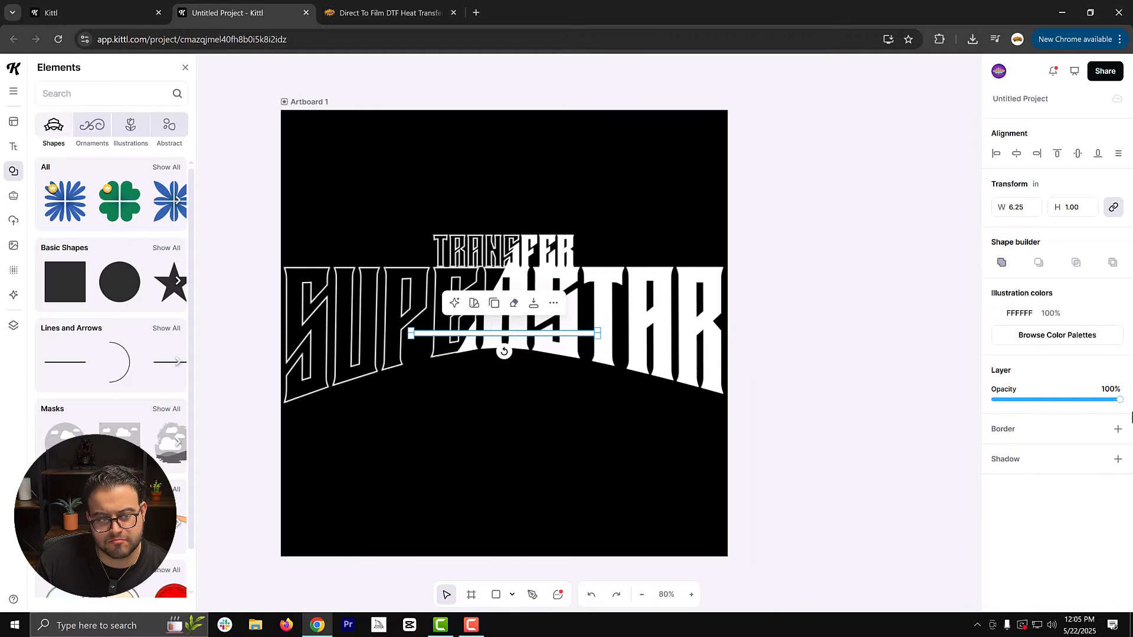
click(1131, 417)
drag(491, 341, 387, 403)
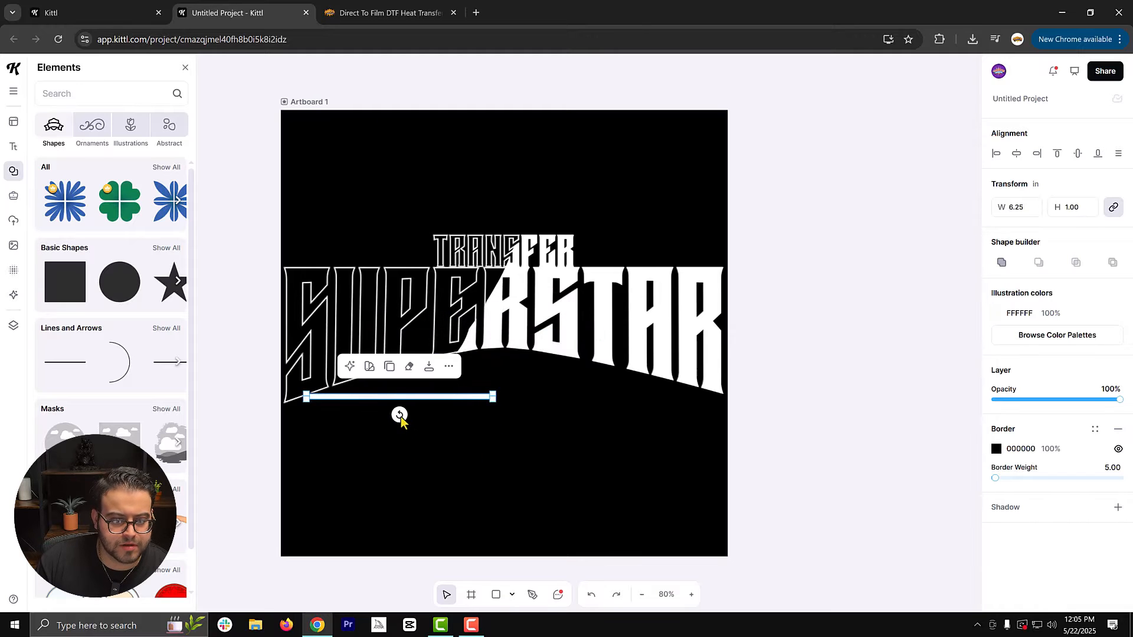
Rotate the white line to a steep diagonal across the boundary between outlined and solid letters and lengthen it to about 6.46 in.
drag(399, 416, 504, 314)
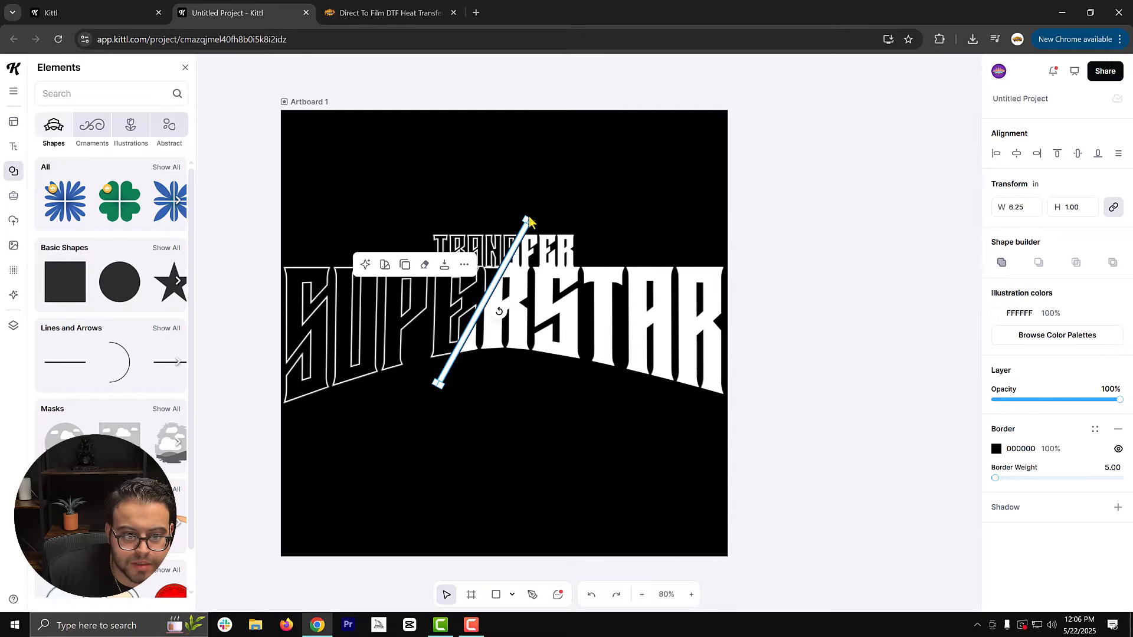
drag(525, 220, 534, 209)
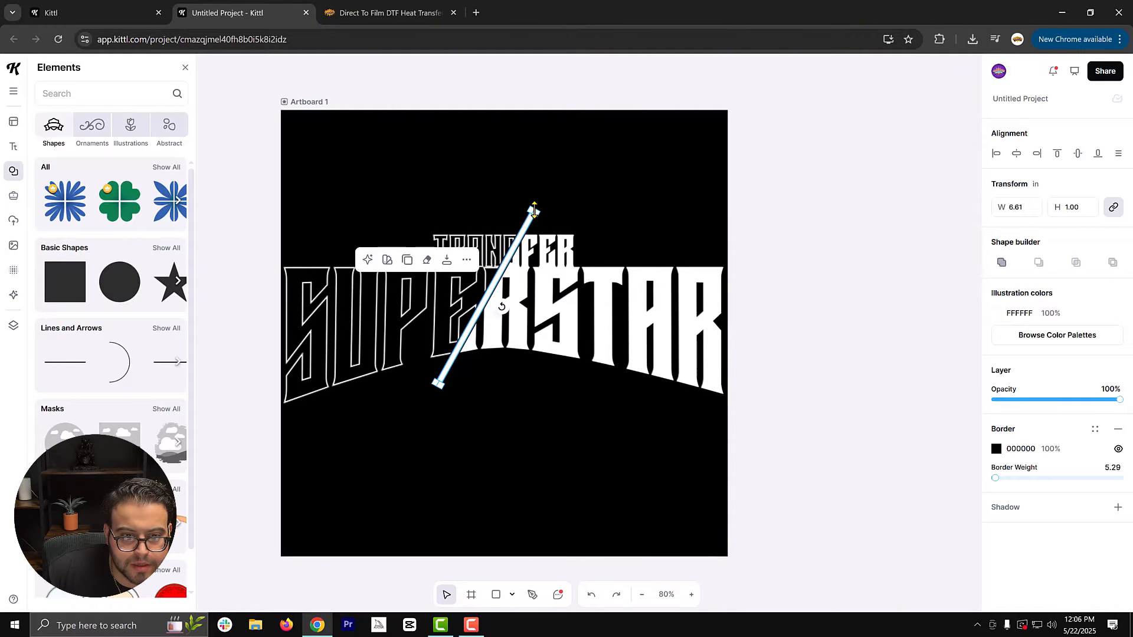
click(764, 413)
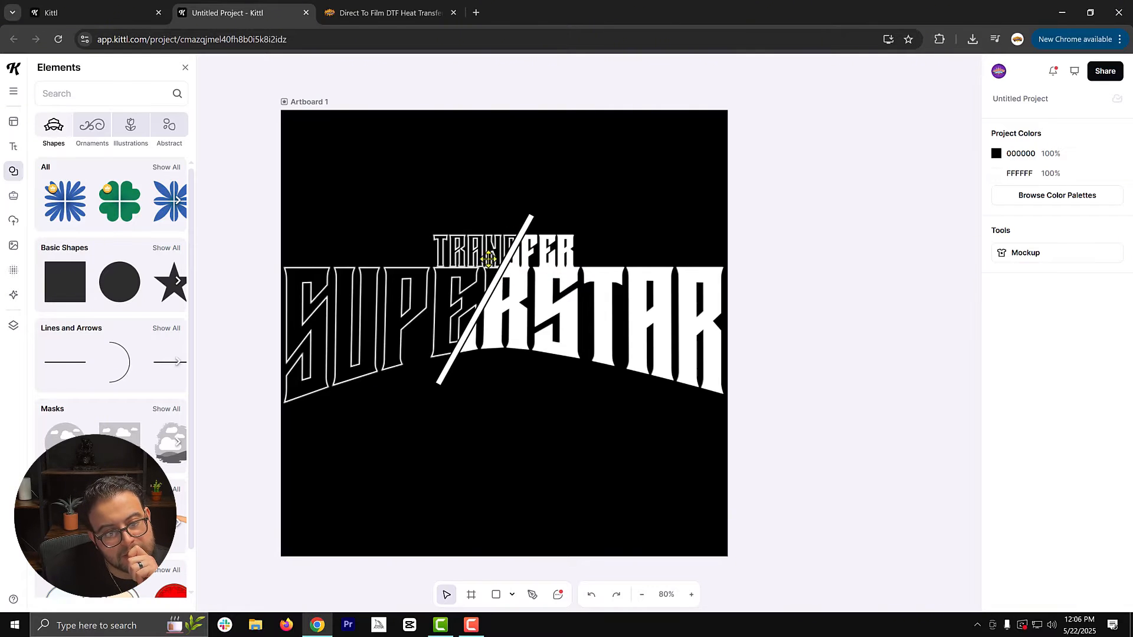
Nudge the diagonal line slightly right so it covers the seam between the outlined and solid lettering.
click(489, 292)
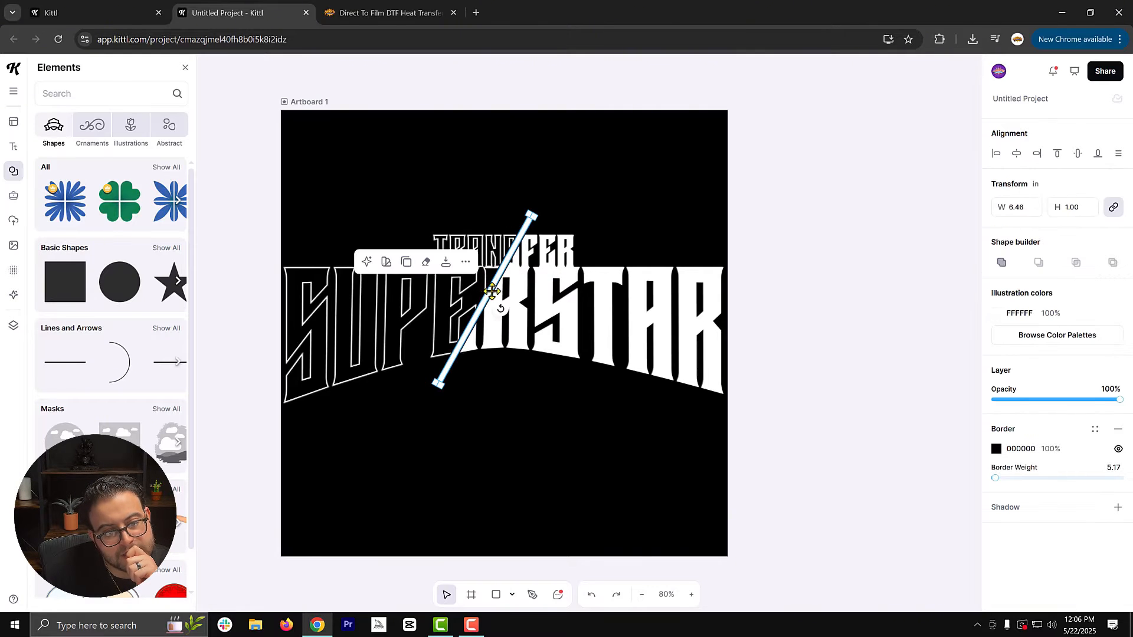
key(Right)
key(Right)
key(Right)
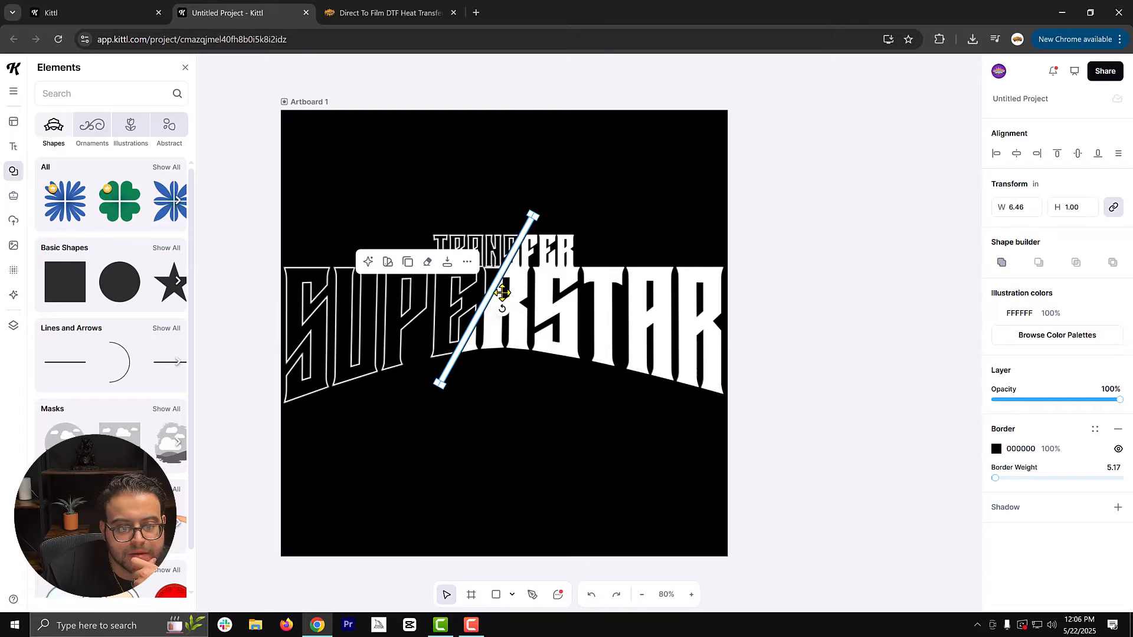
click(534, 486)
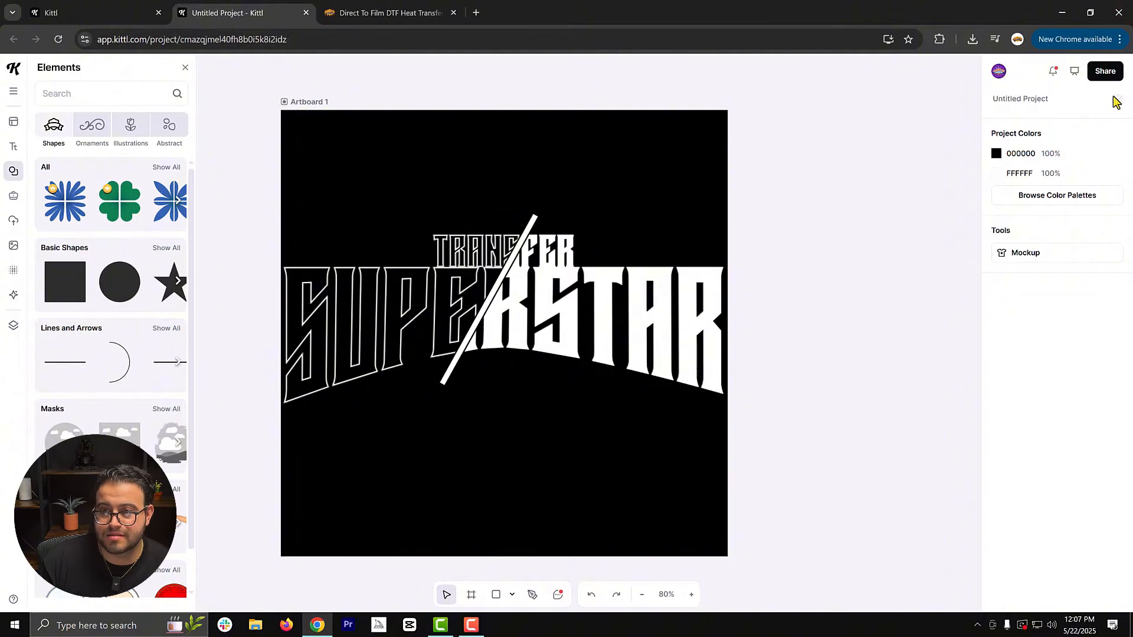
Export Artboard 1 as a 15 × 15 in, 300 dpi PNG with background removed and quality optimized, saved as Untitled Project (2).png.
click(1103, 72)
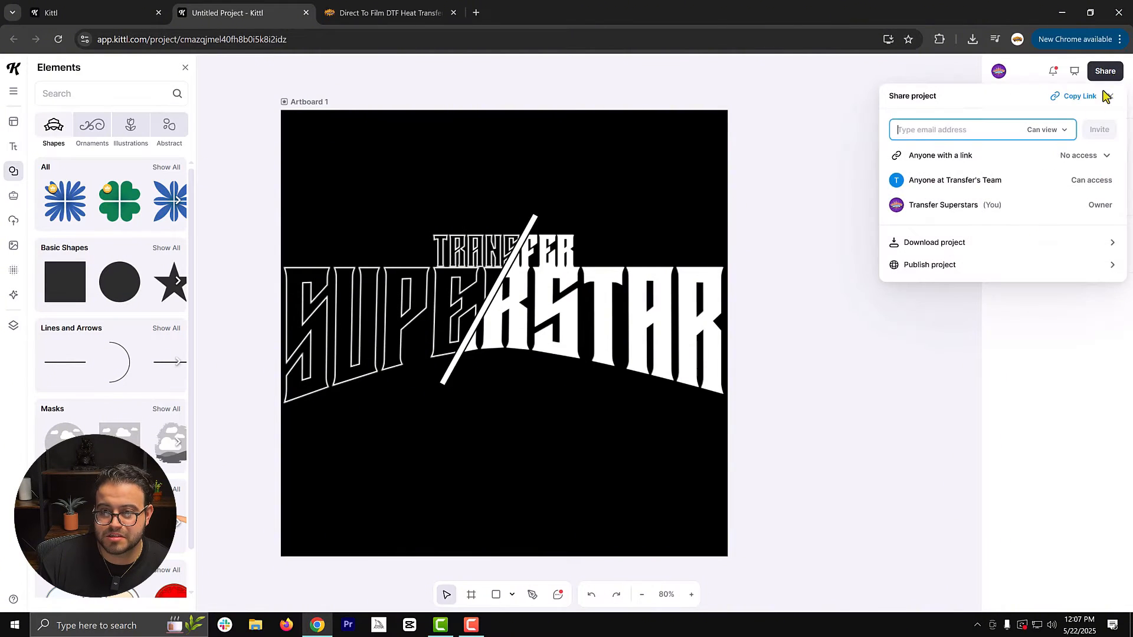
click(951, 244)
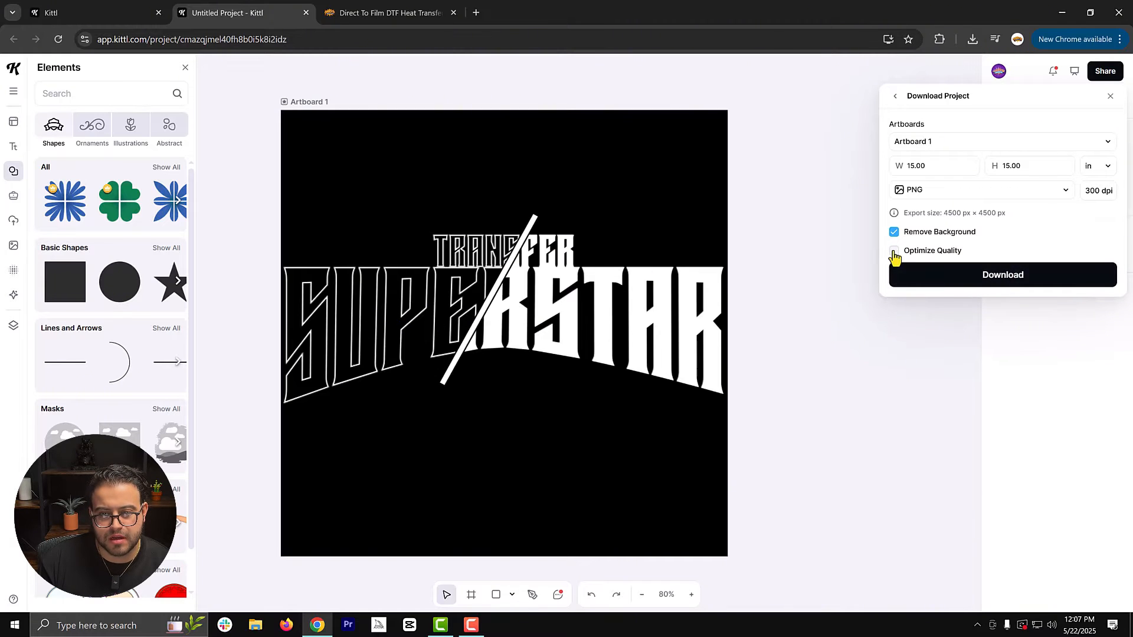
click(1031, 279)
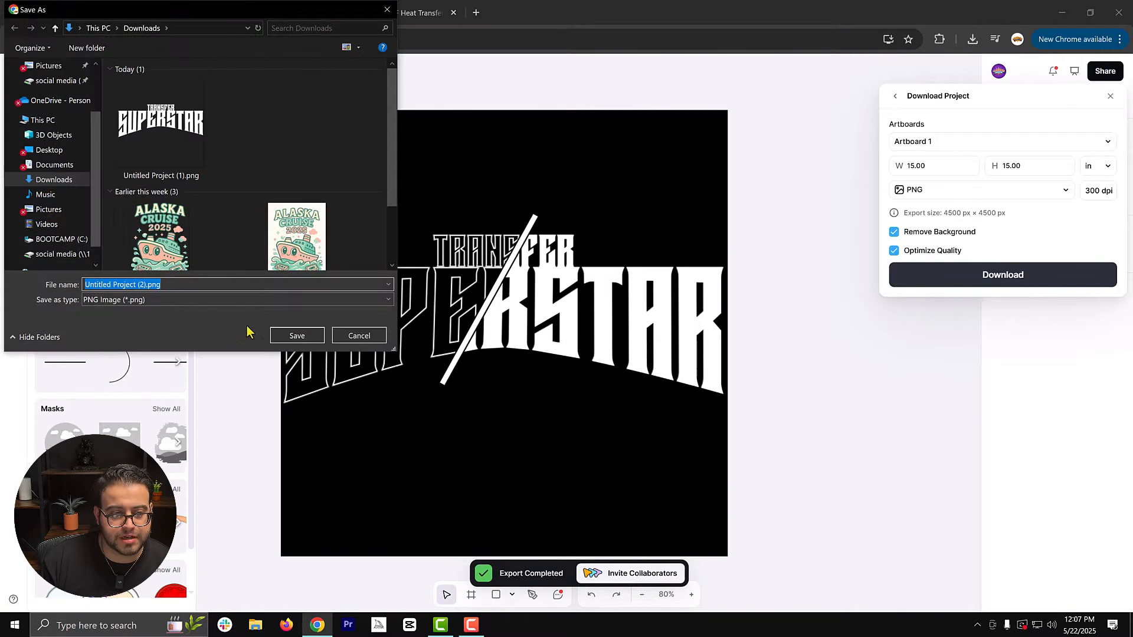
click(294, 335)
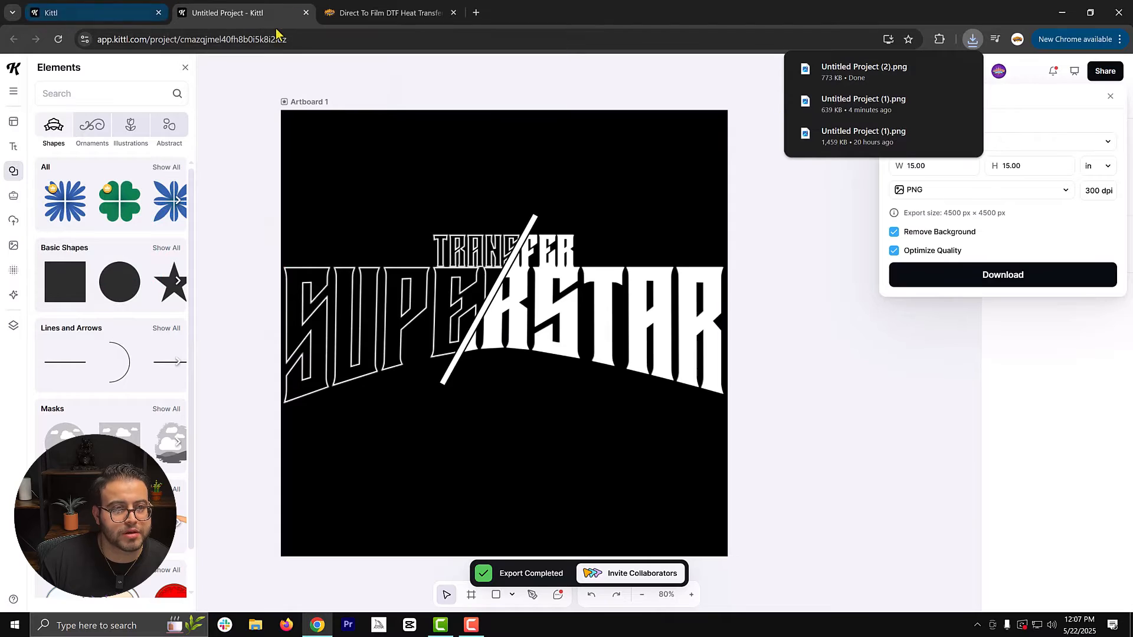
Switch to the Transfer Superstars website and open the DTF Transfers by Size product page.
click(401, 13)
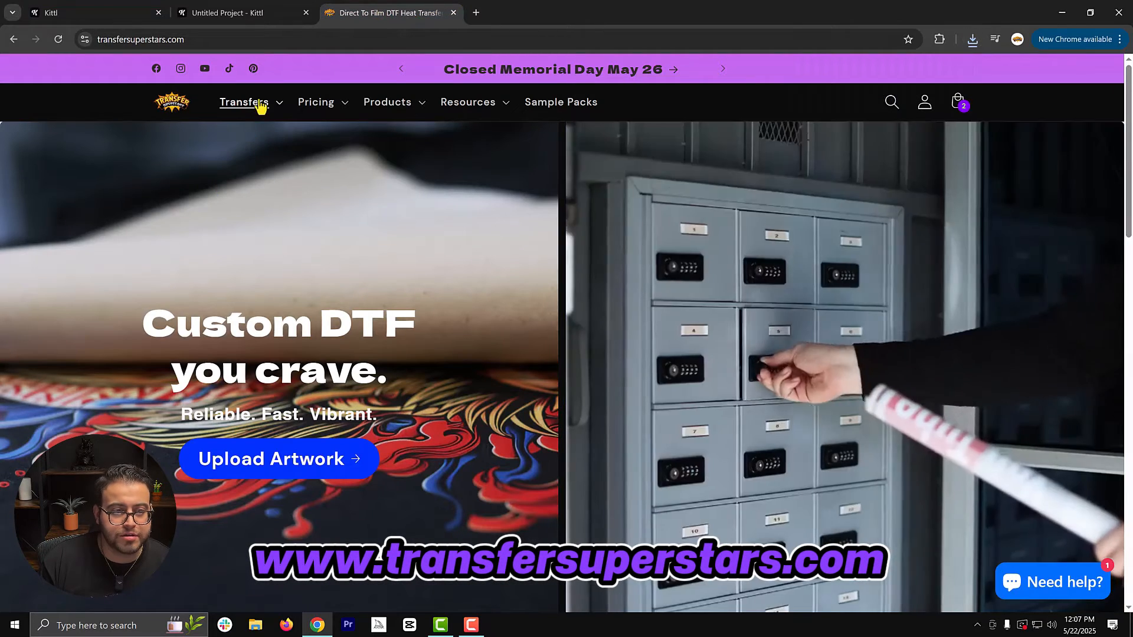
click(260, 105)
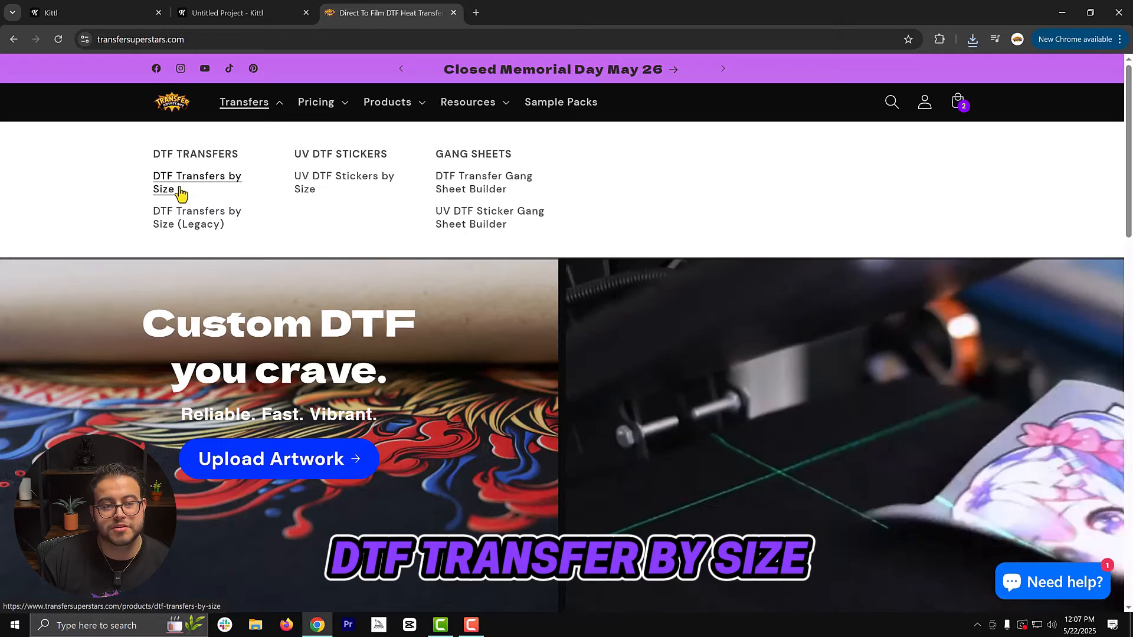
click(181, 189)
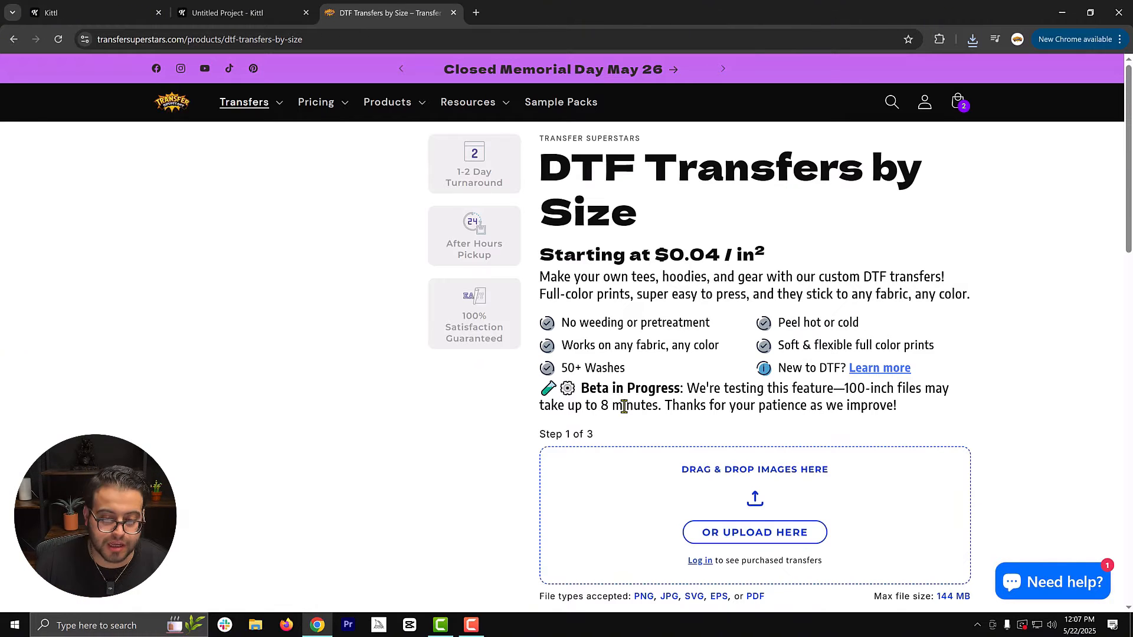
Upload Untitled Project (2).png from the Downloads folder and inspect its magnified preview around the diagonal line.
click(772, 544)
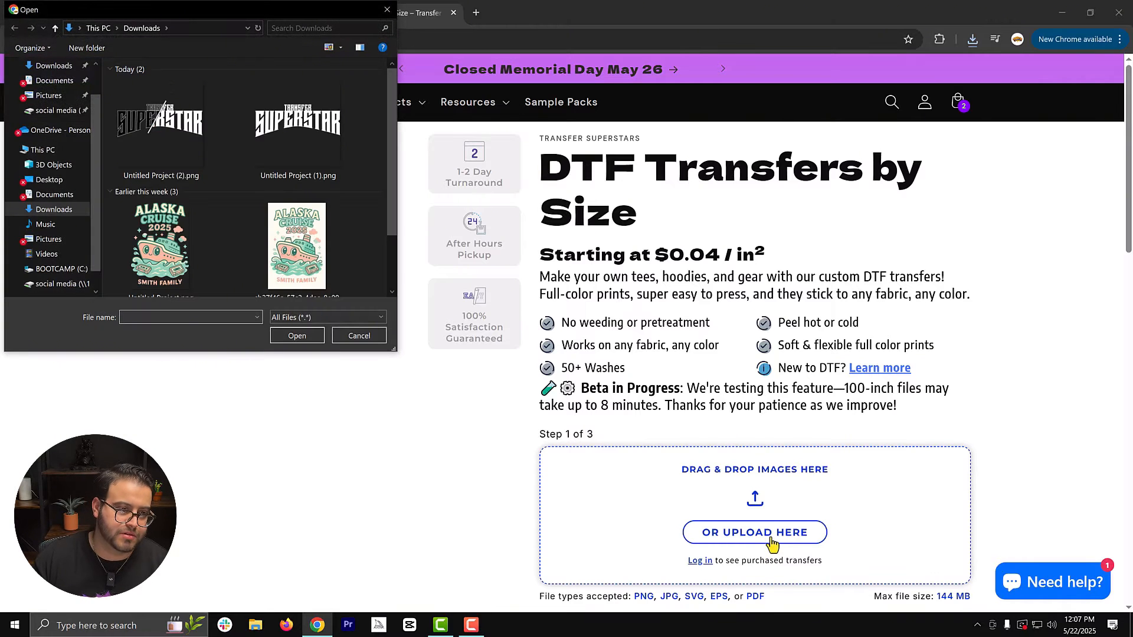
click(161, 127)
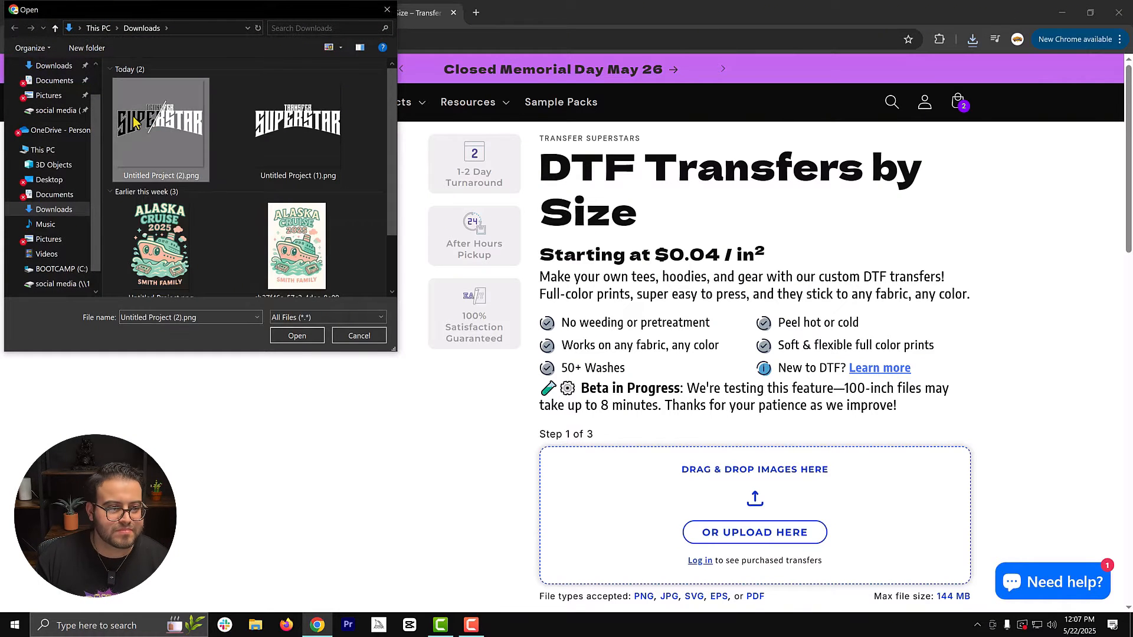
click(296, 335)
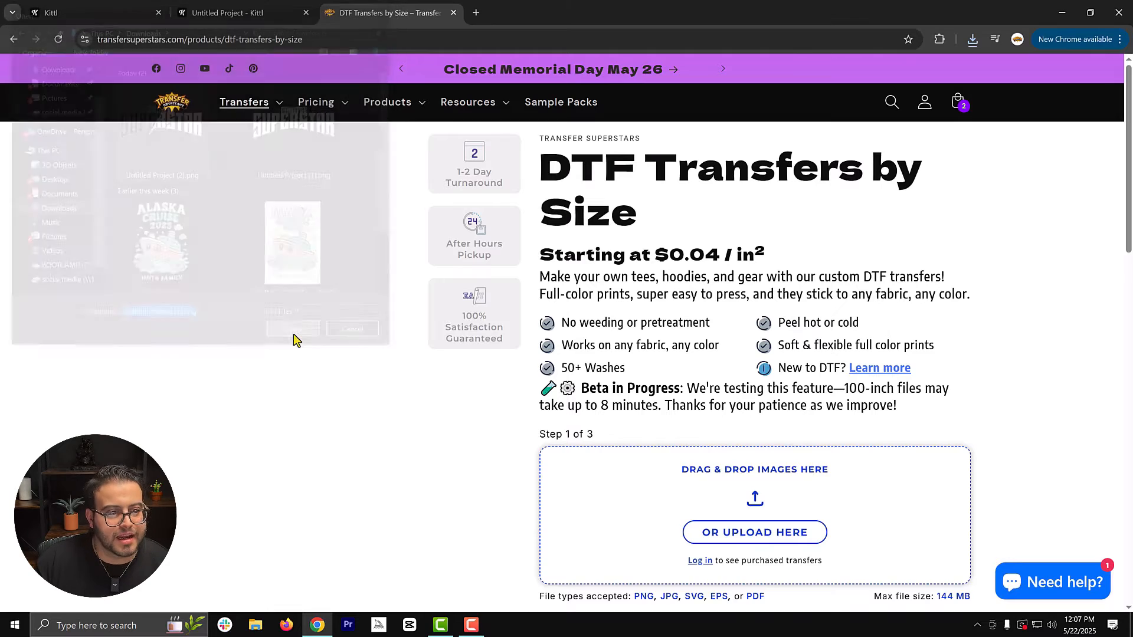
scroll(732, 381, down, 4)
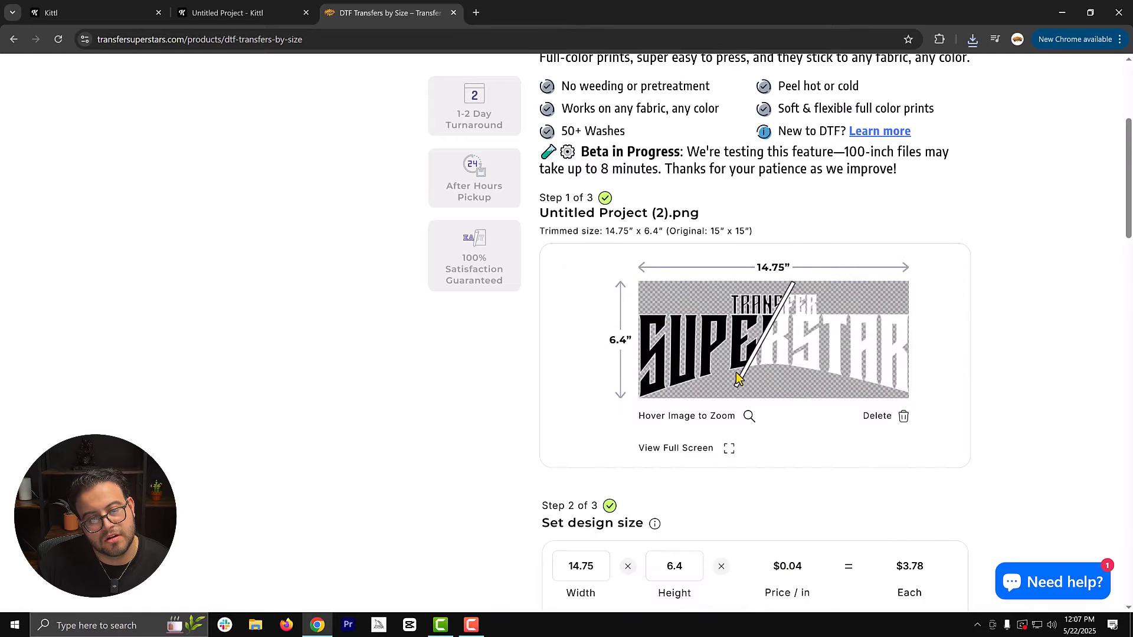
mouse_move(805, 355)
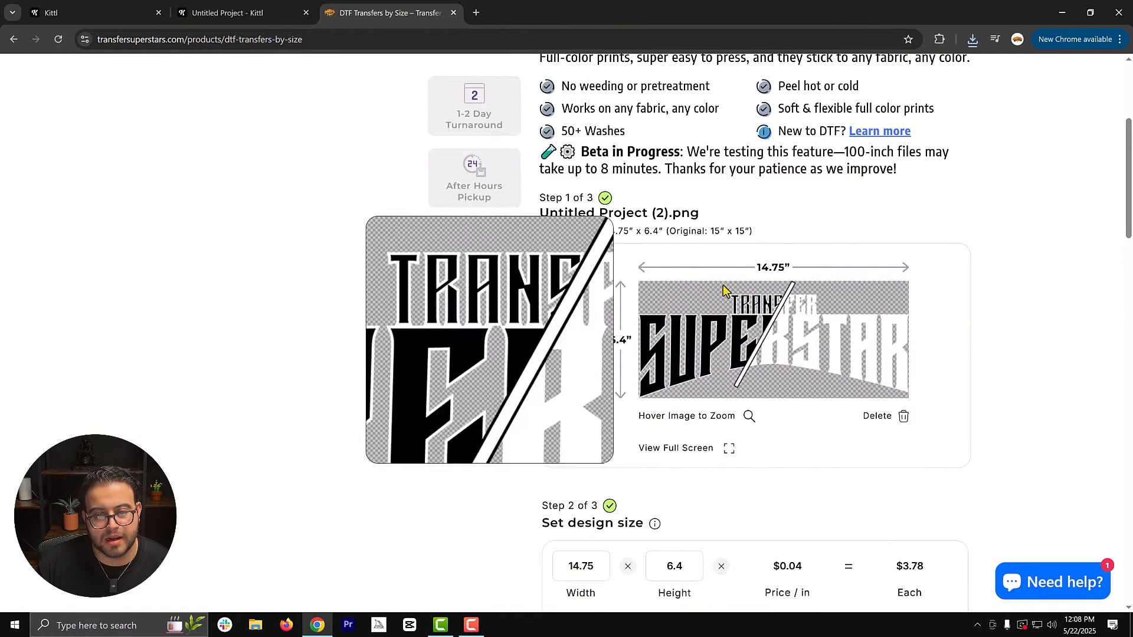
Return to the Kittl project and set the artboard color to white (FFFFFF).
click(66, 6)
click(272, 12)
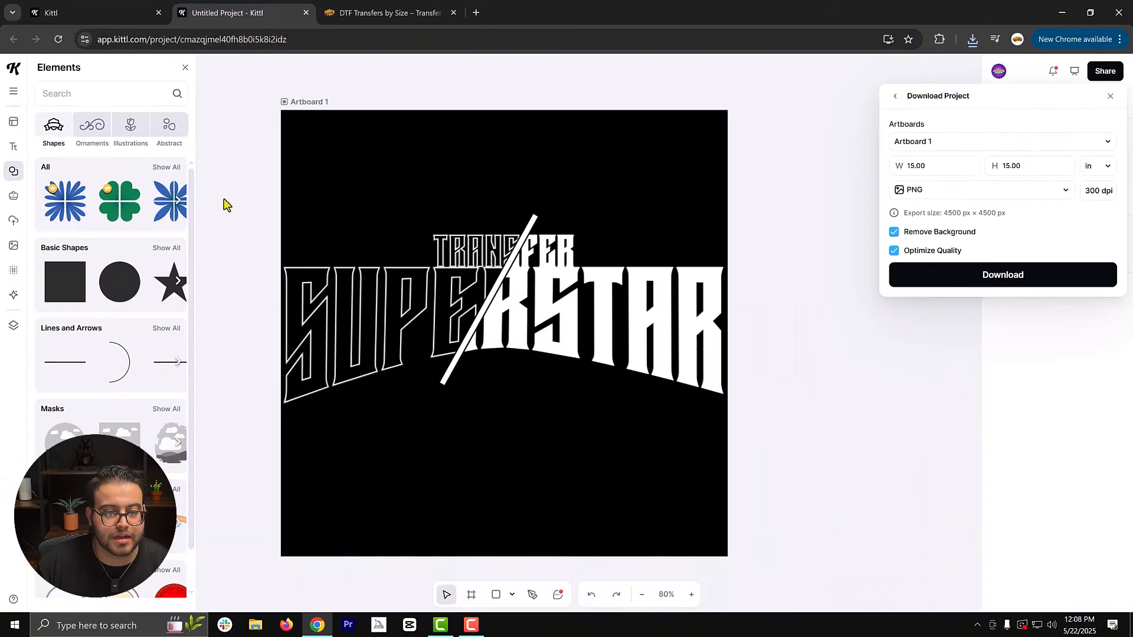
click(288, 103)
click(995, 317)
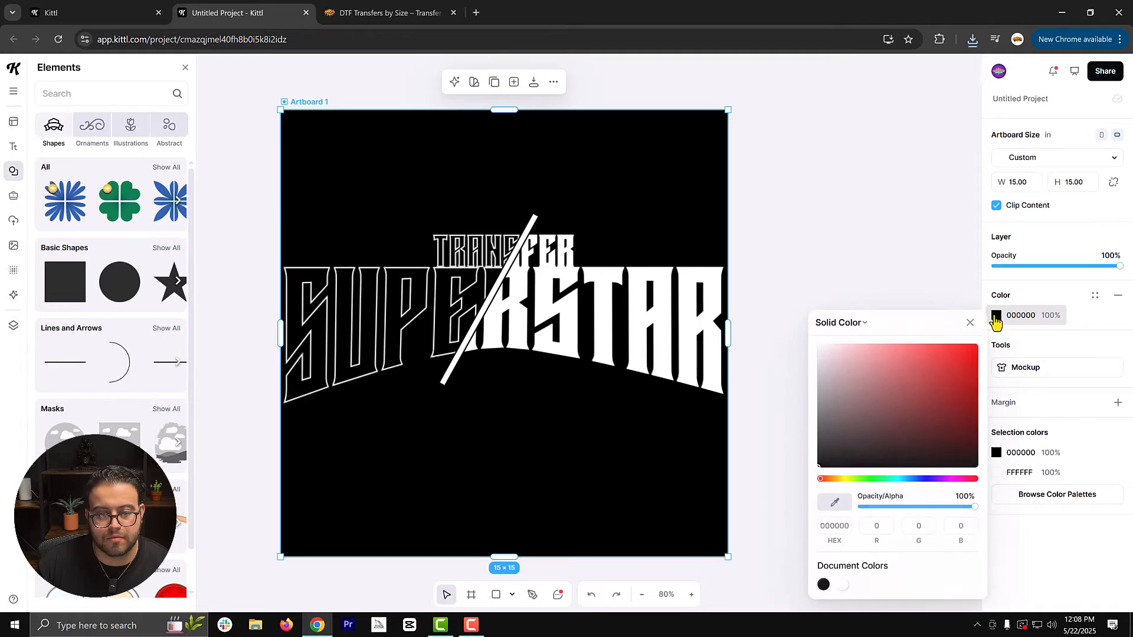
click(843, 585)
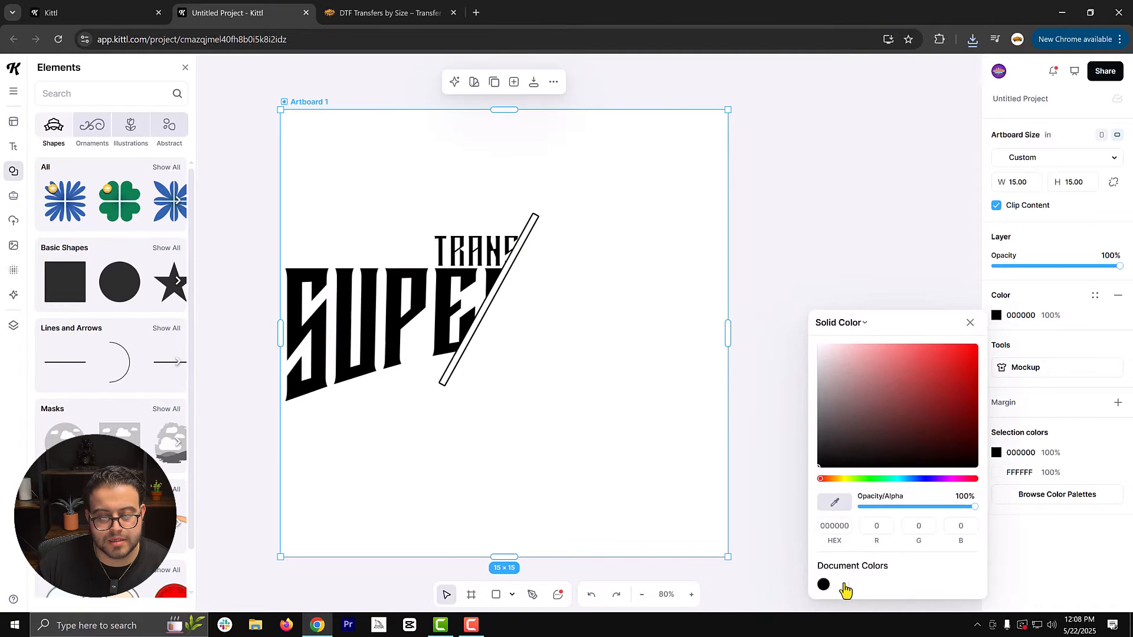
click(844, 584)
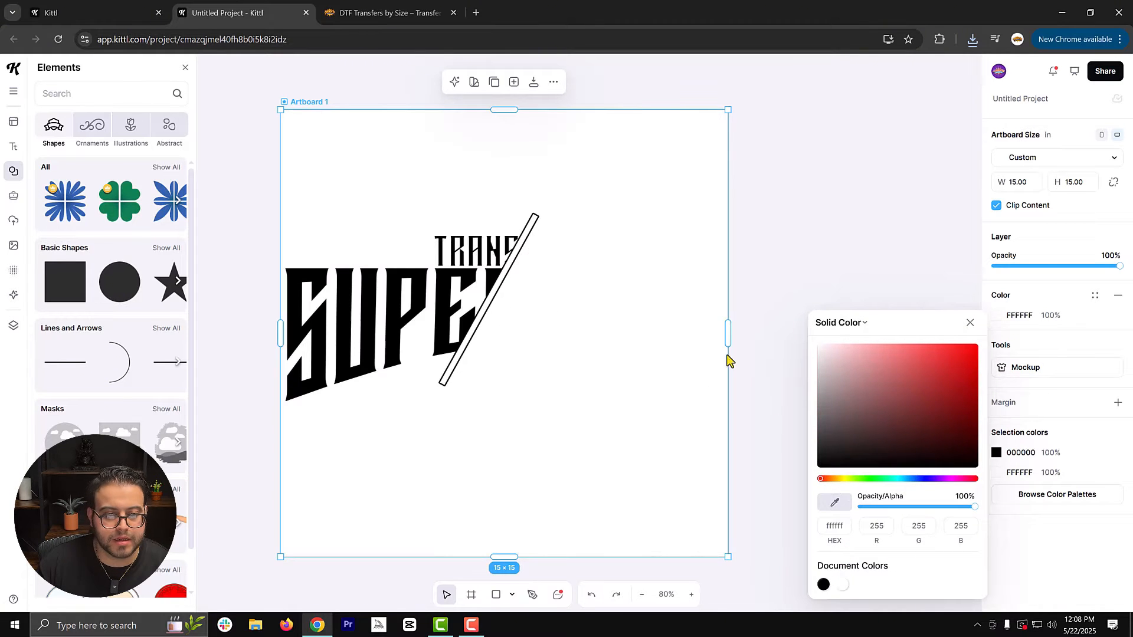
Remove the black fill color from the outlined TRANSFER and SUPERSTAR text objects.
click(810, 163)
click(481, 324)
click(441, 255)
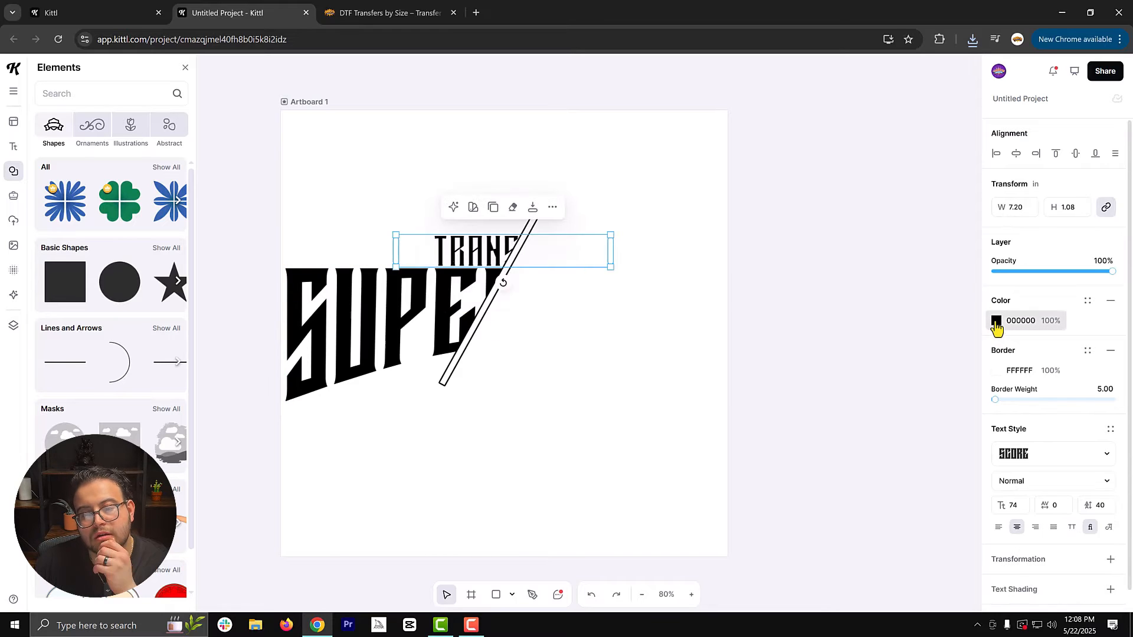
click(997, 324)
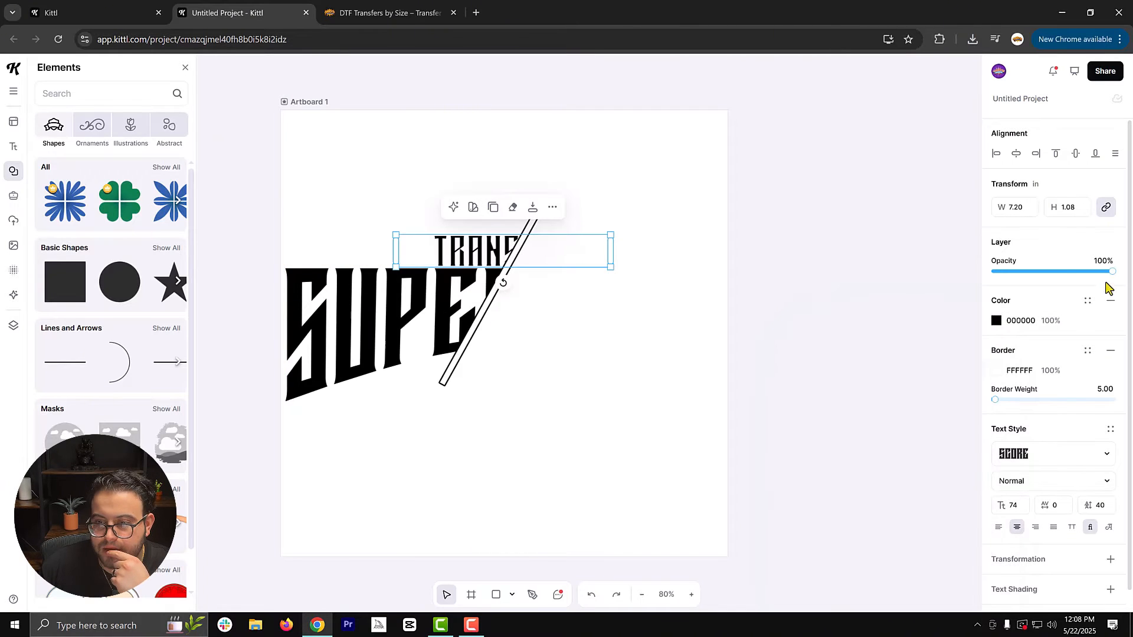
click(1110, 300)
click(395, 312)
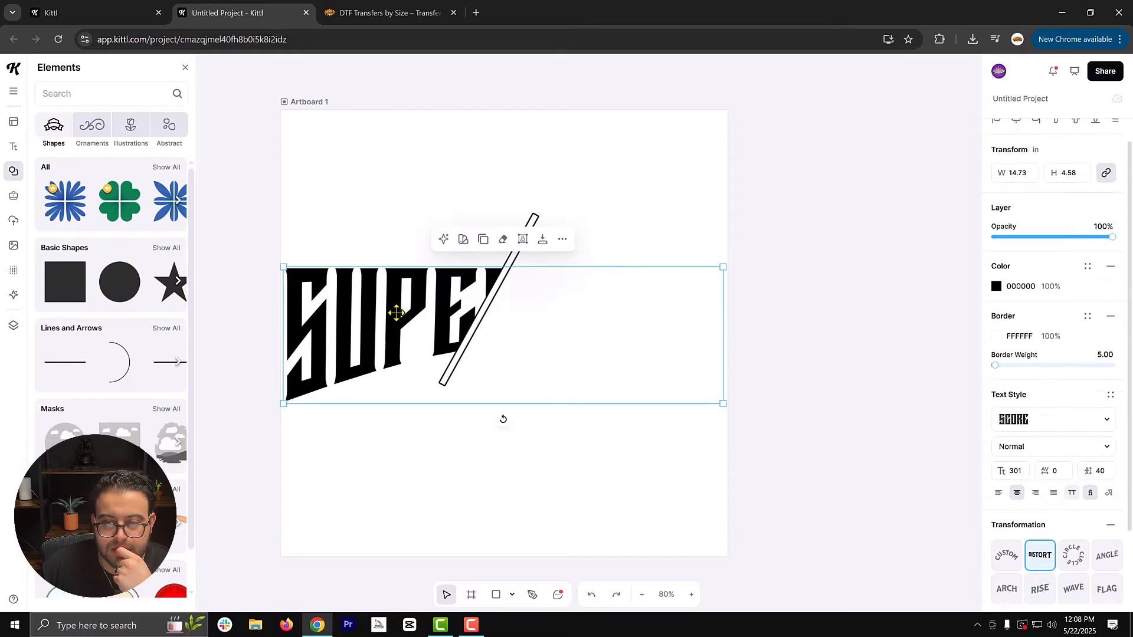
scroll(1007, 273, down, 1)
click(1111, 236)
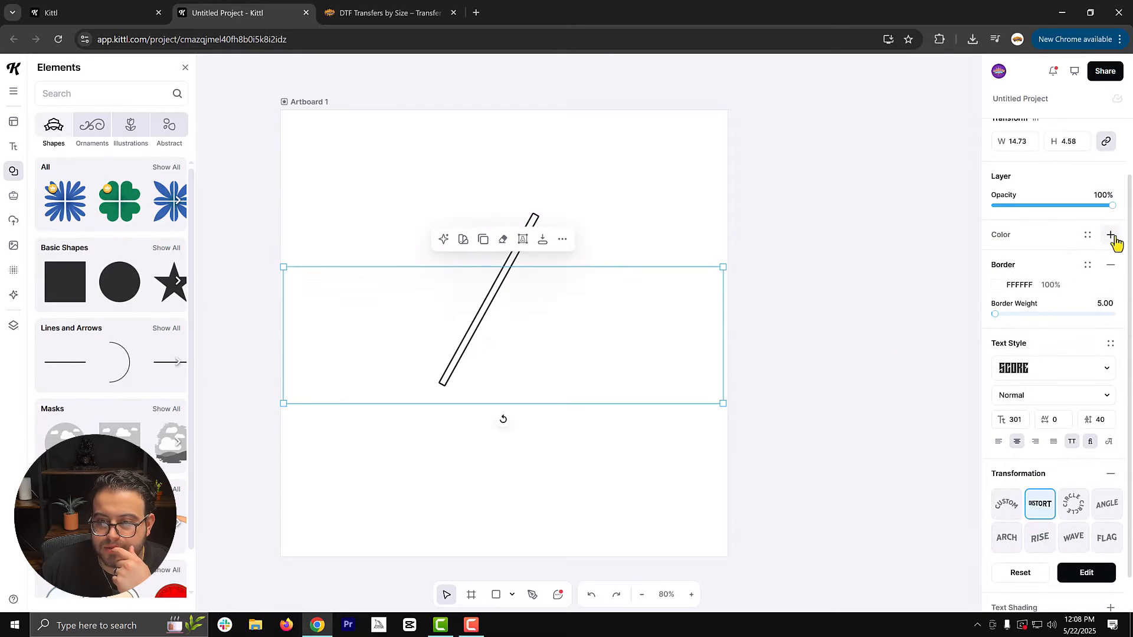
Remove the artboard's background color and export it as a 15 × 15 in, 300 dpi PNG saved as Untitled Project (3).png.
click(320, 101)
click(996, 315)
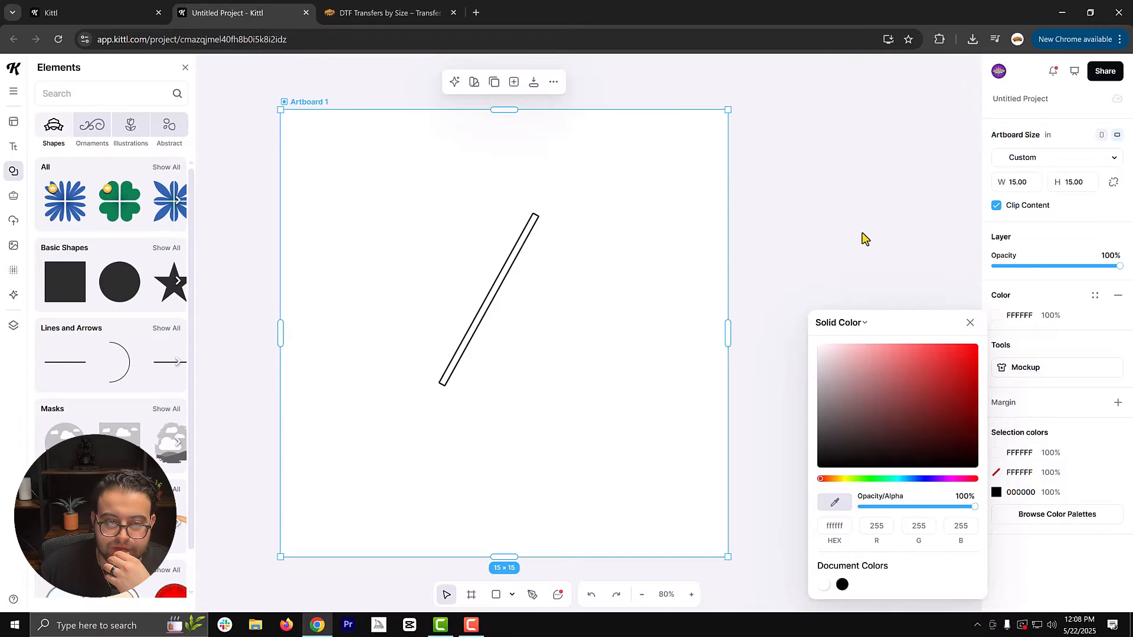
click(863, 238)
click(862, 238)
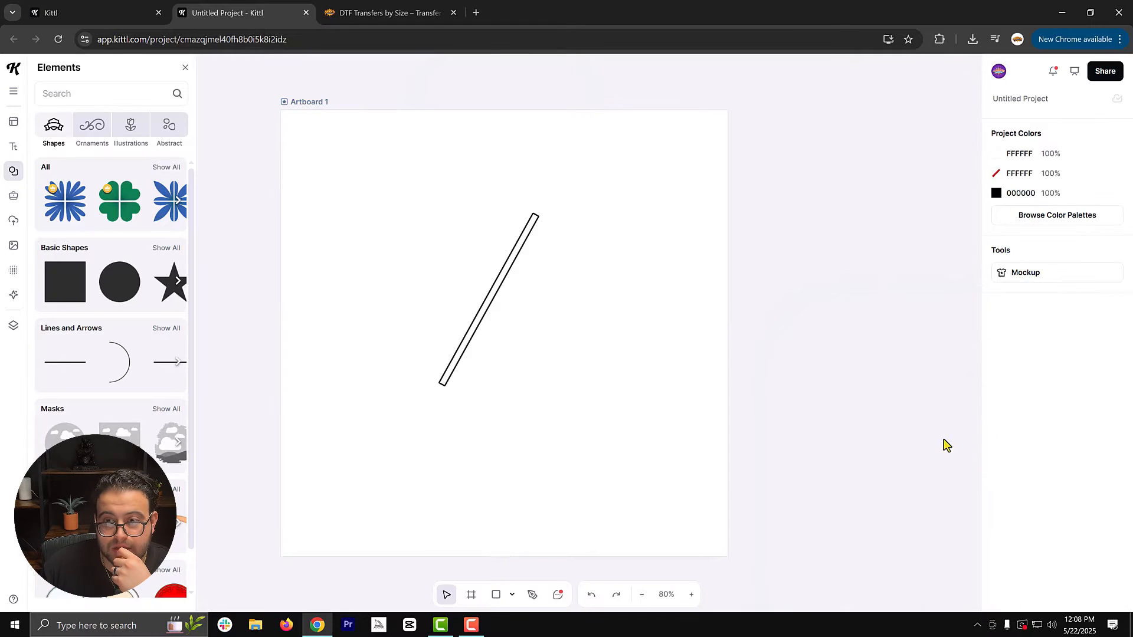
click(302, 101)
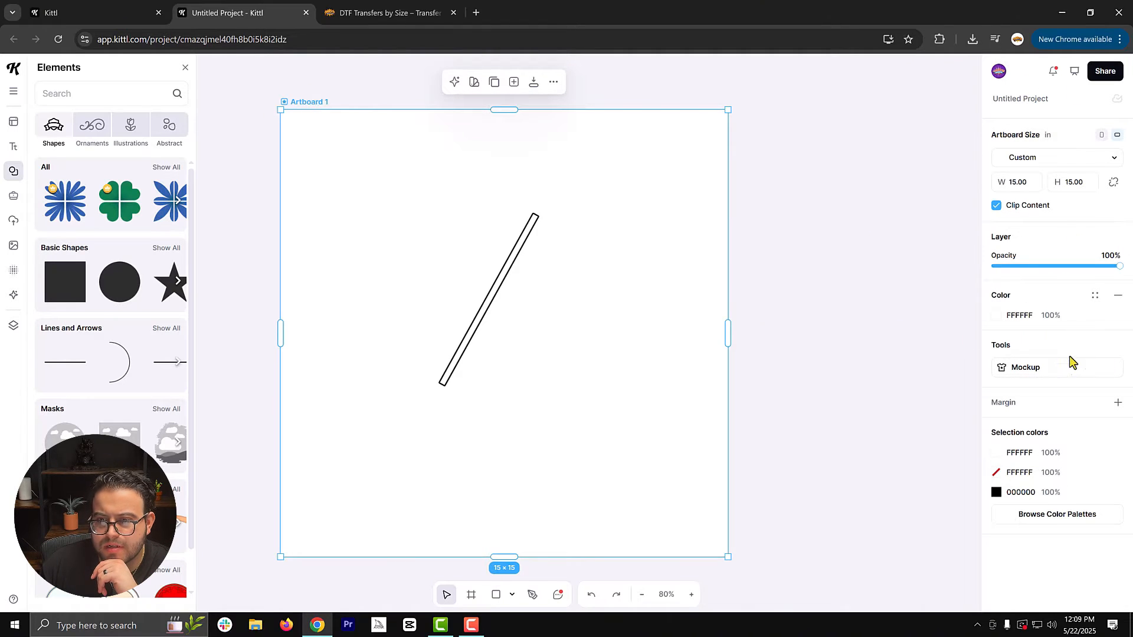
click(1117, 296)
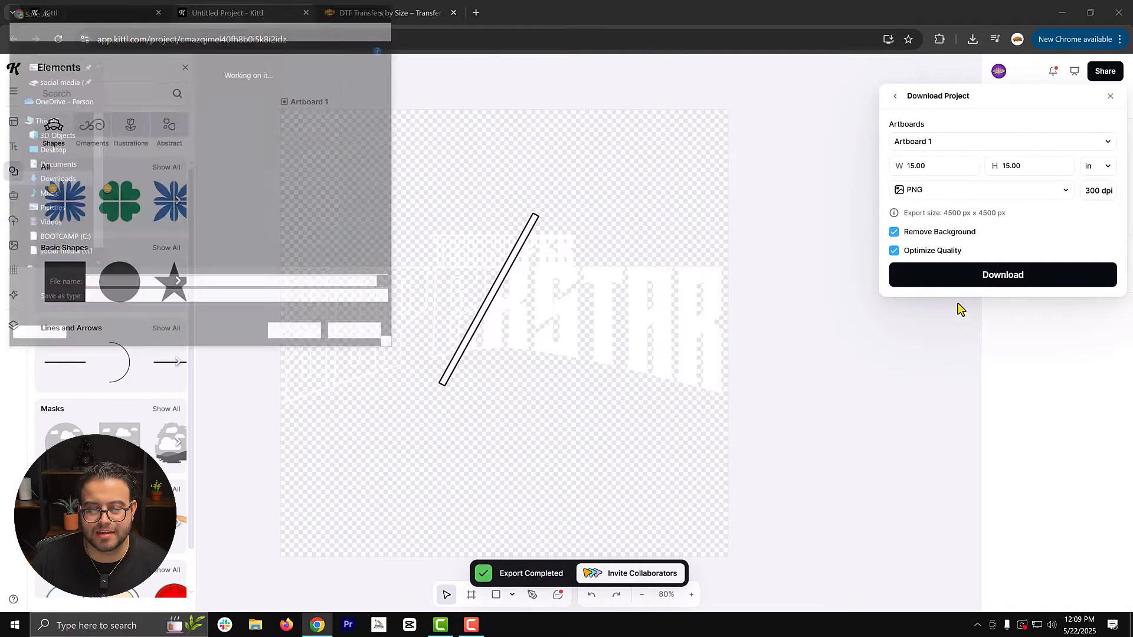
click(295, 335)
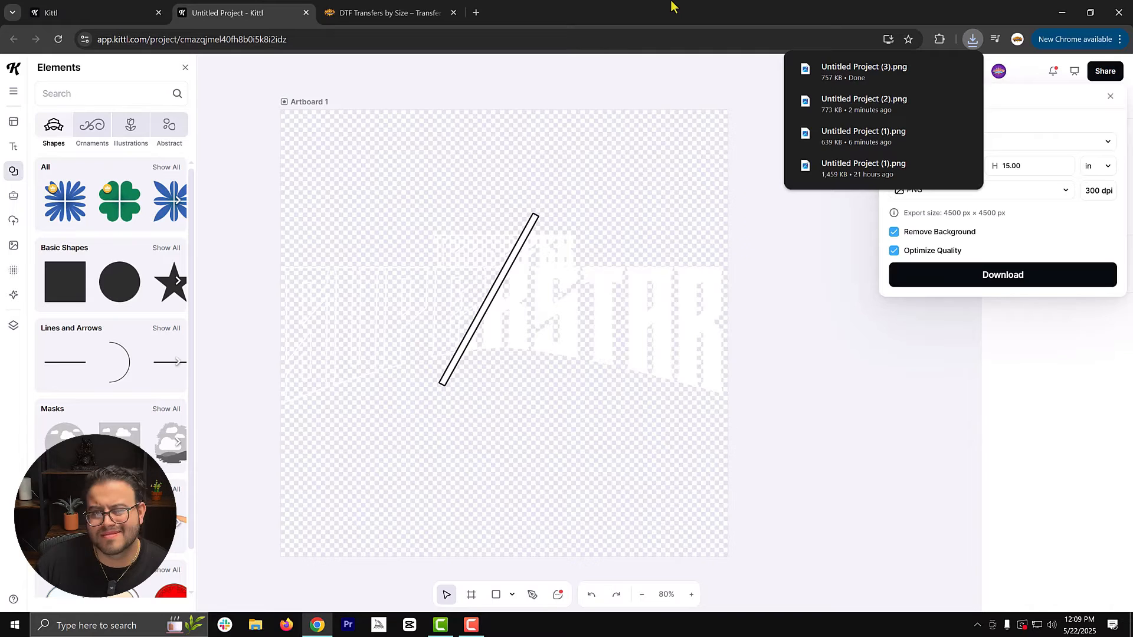
Switch back to the Transfer Superstars page and delete the uploaded Untitled Project (2).png artwork.
click(389, 12)
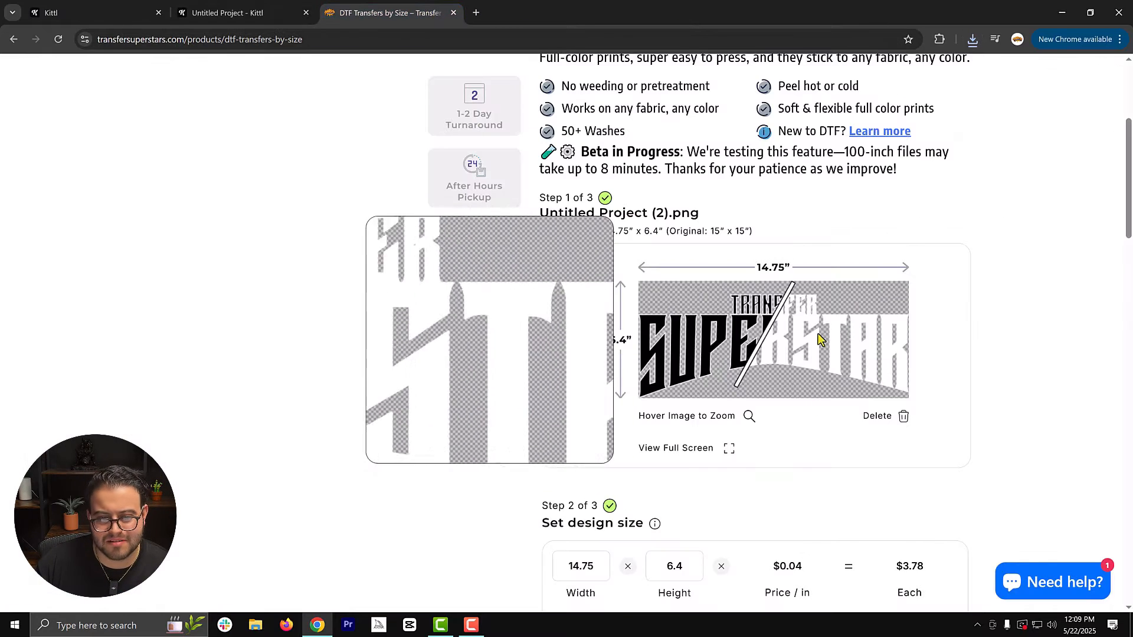
scroll(1034, 380, up, 4)
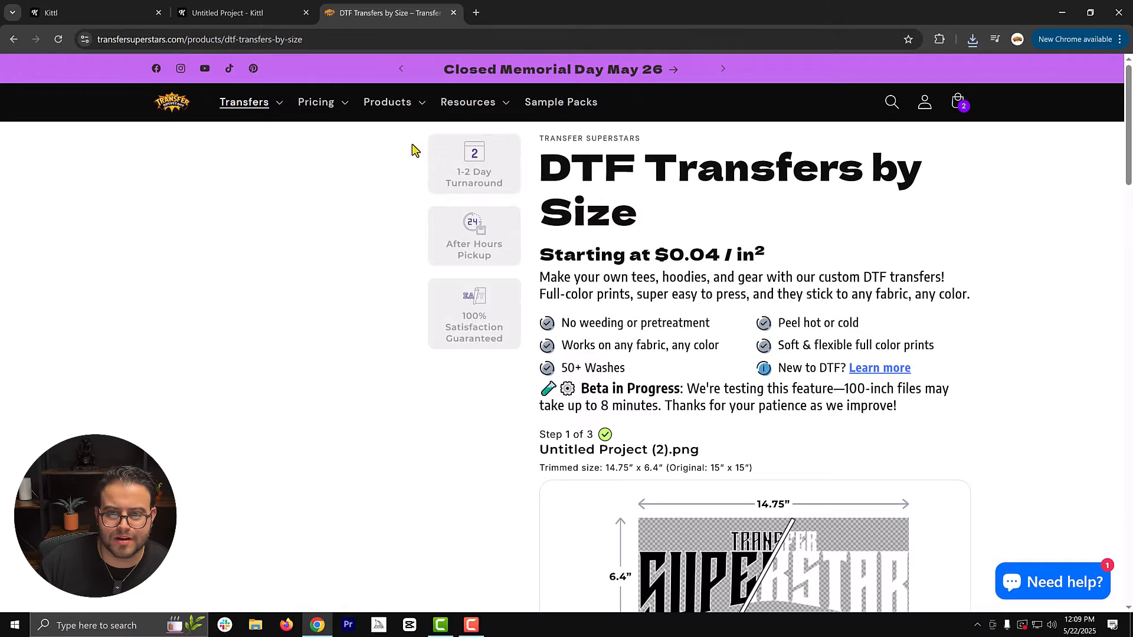
scroll(721, 480, down, 8)
scroll(614, 518, up, 4)
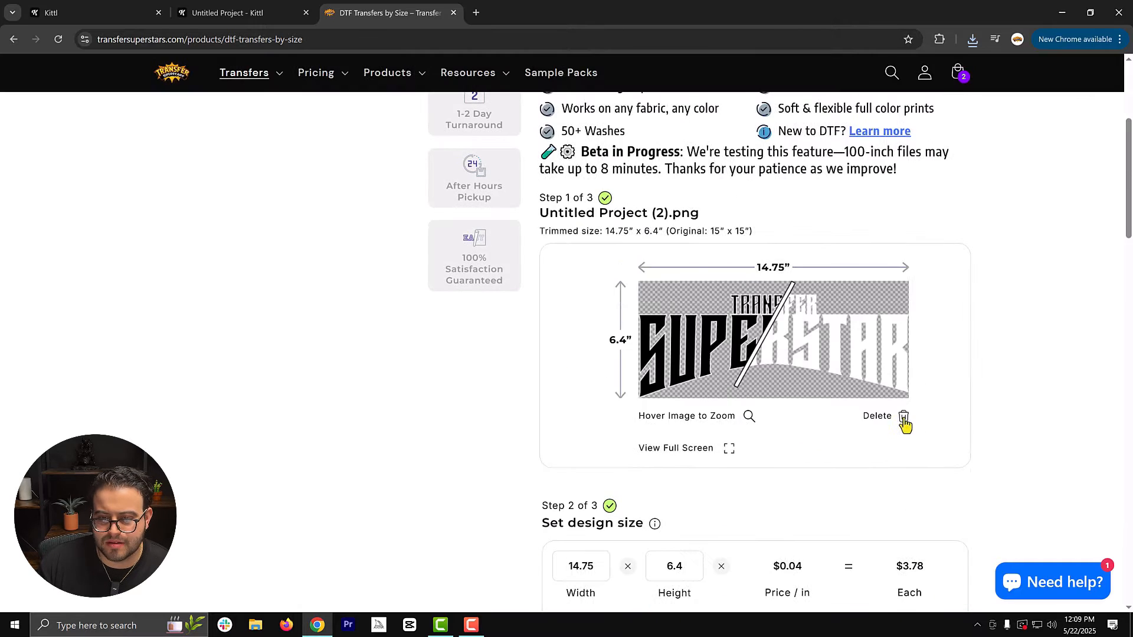
click(903, 417)
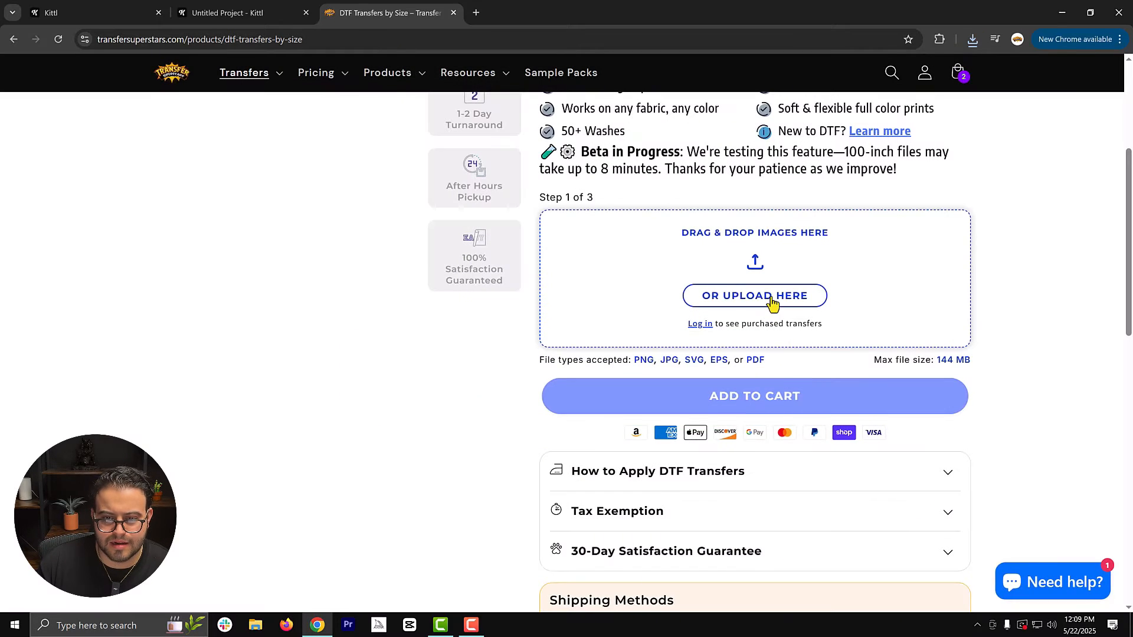
Upload Untitled Project (3).png from the Downloads folder as the transfer artwork.
click(764, 298)
click(159, 134)
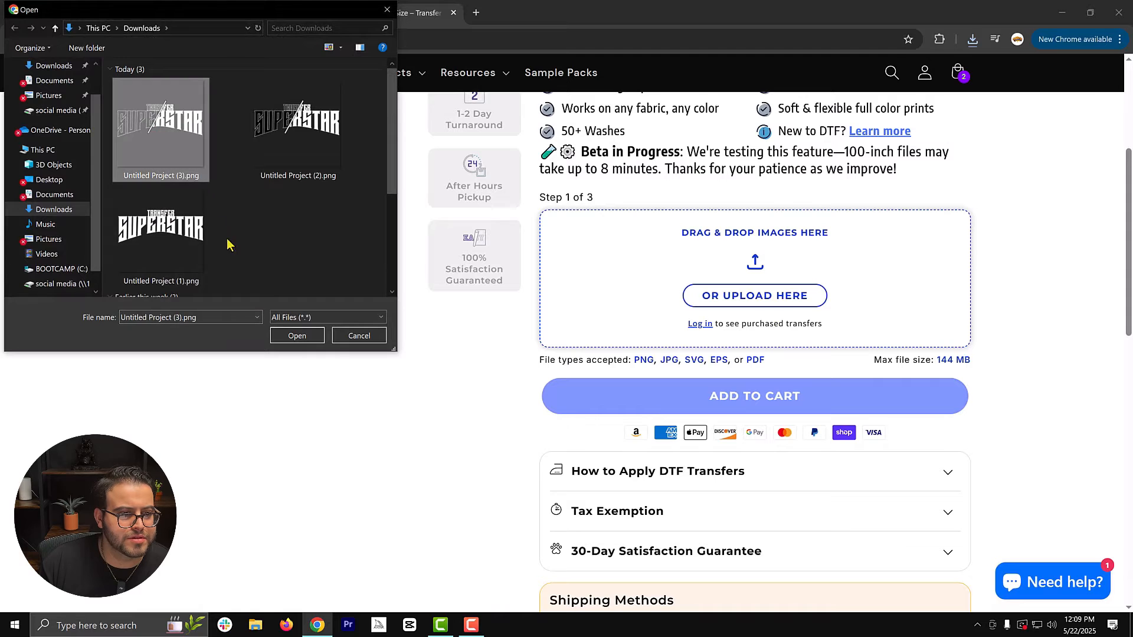
click(312, 339)
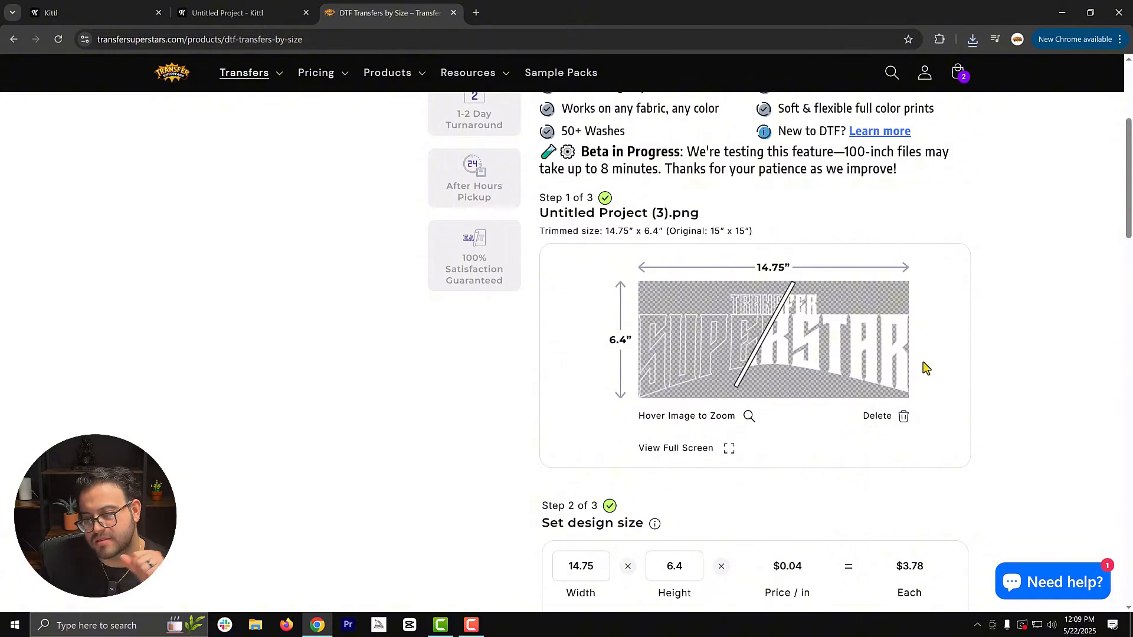
Set the design's print width to 12 inches.
scroll(913, 407, down, 4)
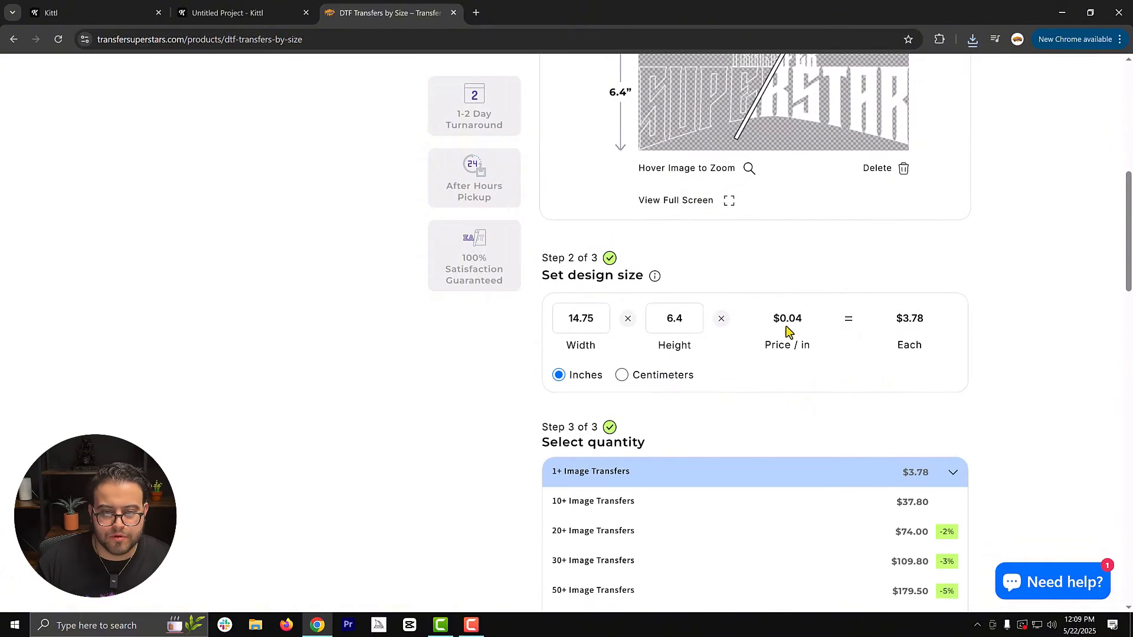
double_click(578, 318)
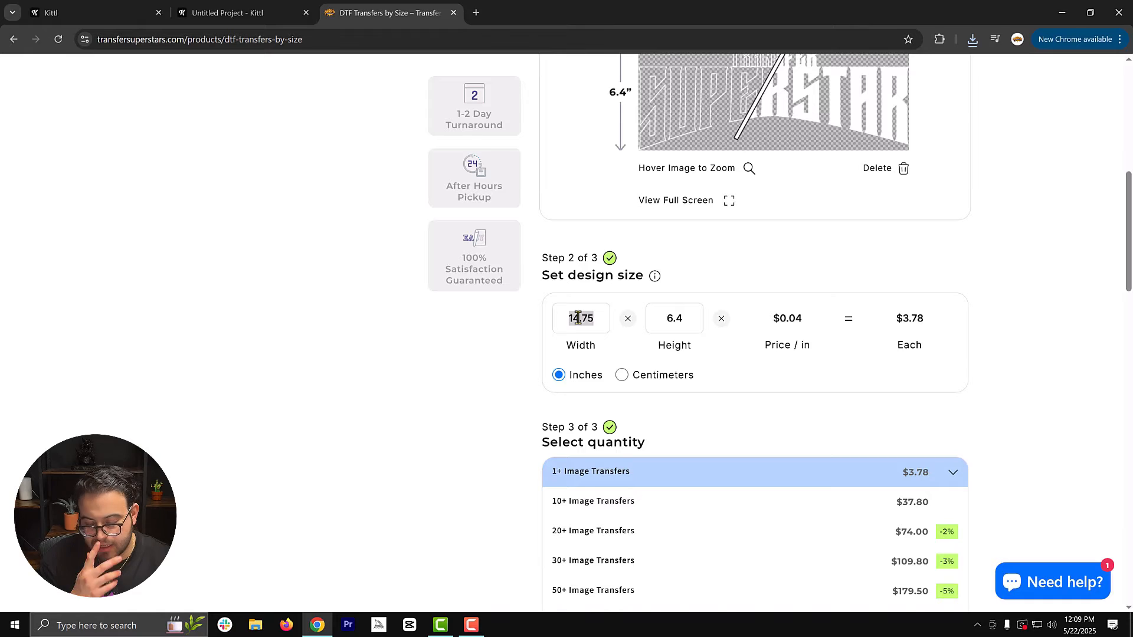
text(11)
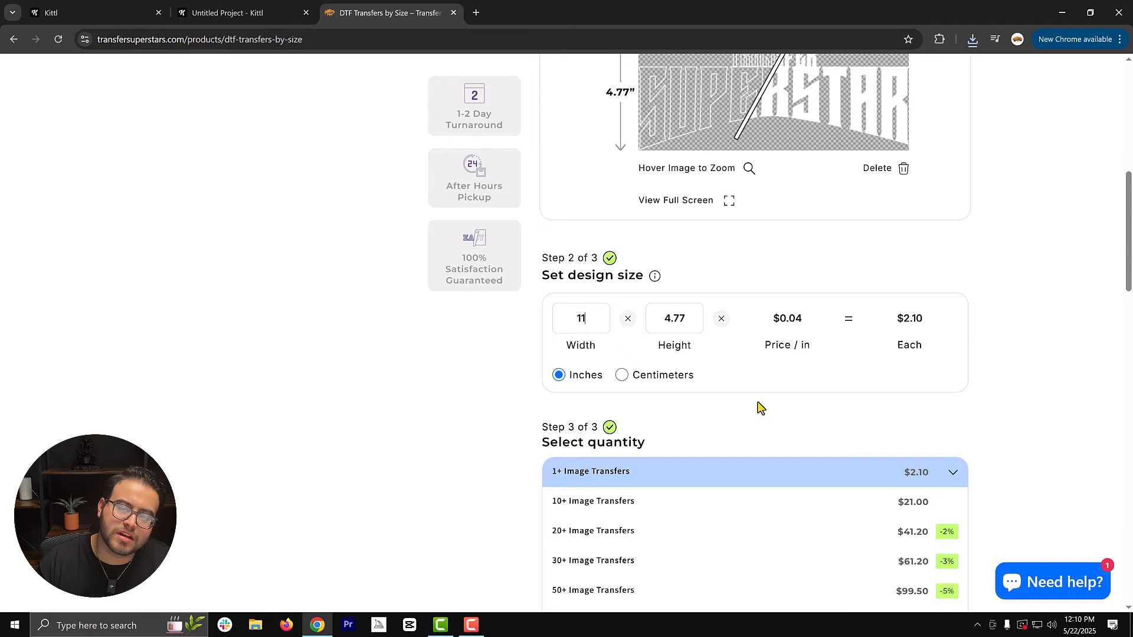
key(BackSpace)
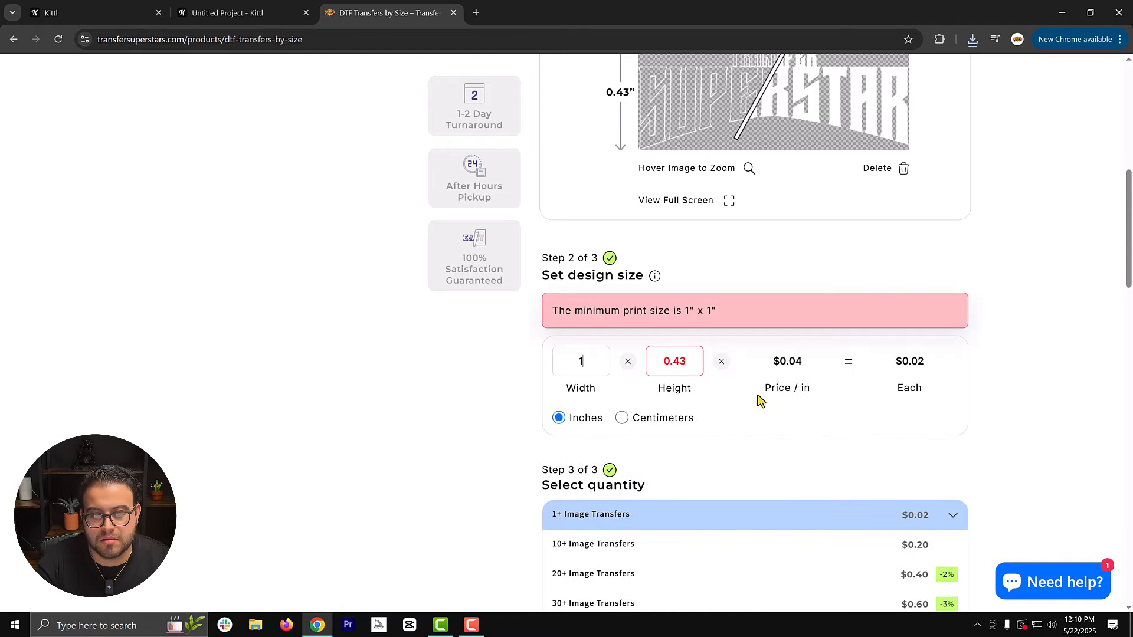
text(2)
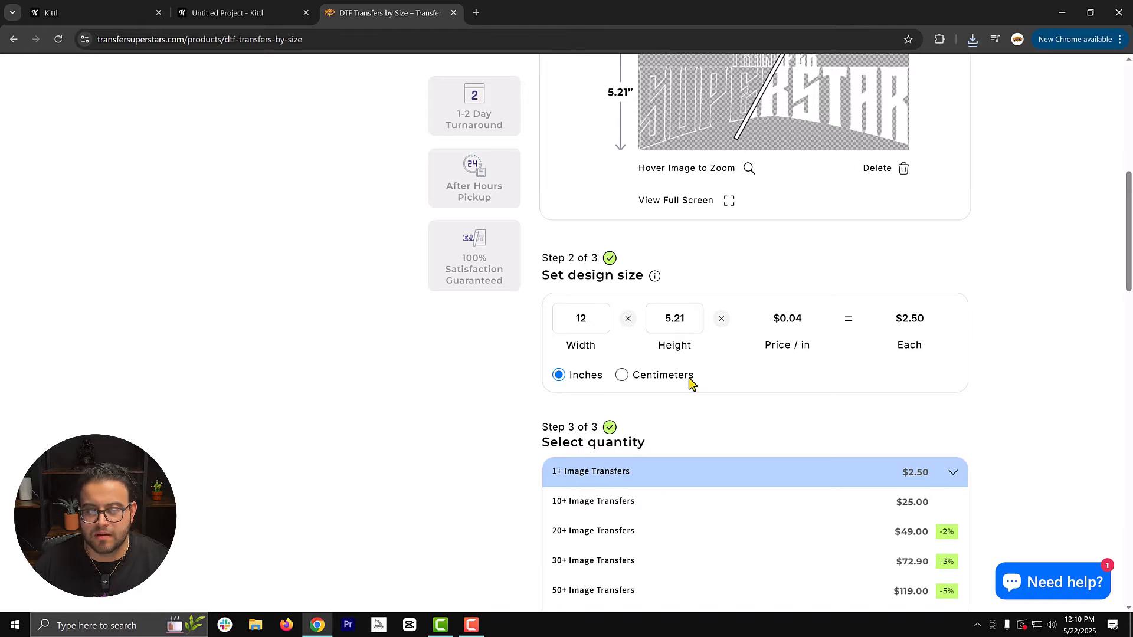
Review the resized artwork and quantity pricing, and add the transfer to the cart without the pre-cut option.
scroll(704, 379, up, 6)
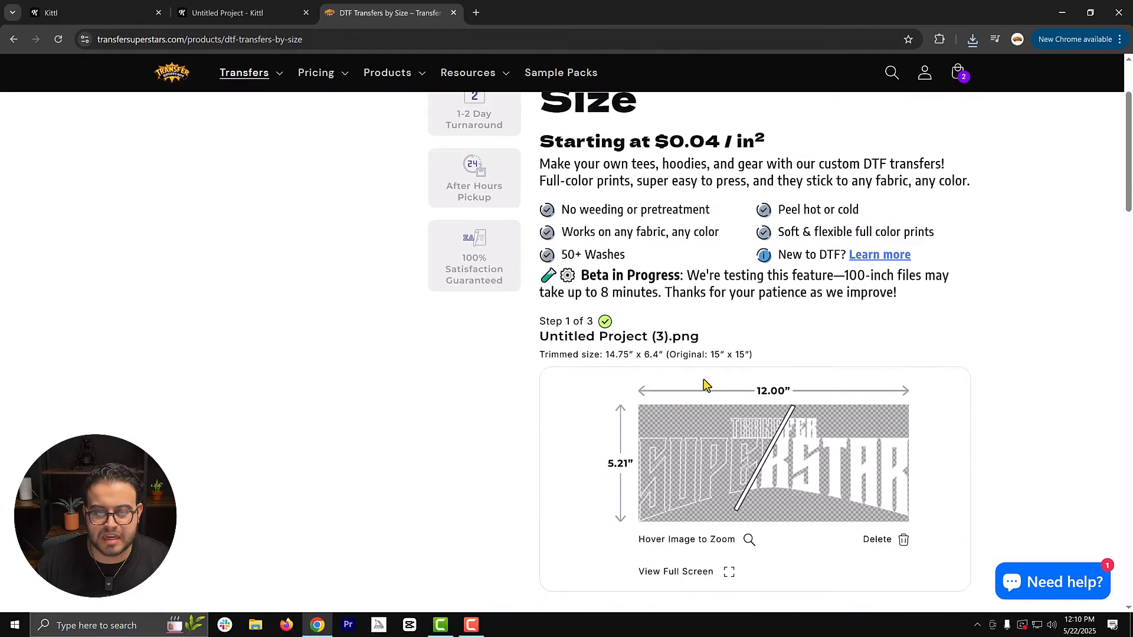
scroll(703, 379, down, 7)
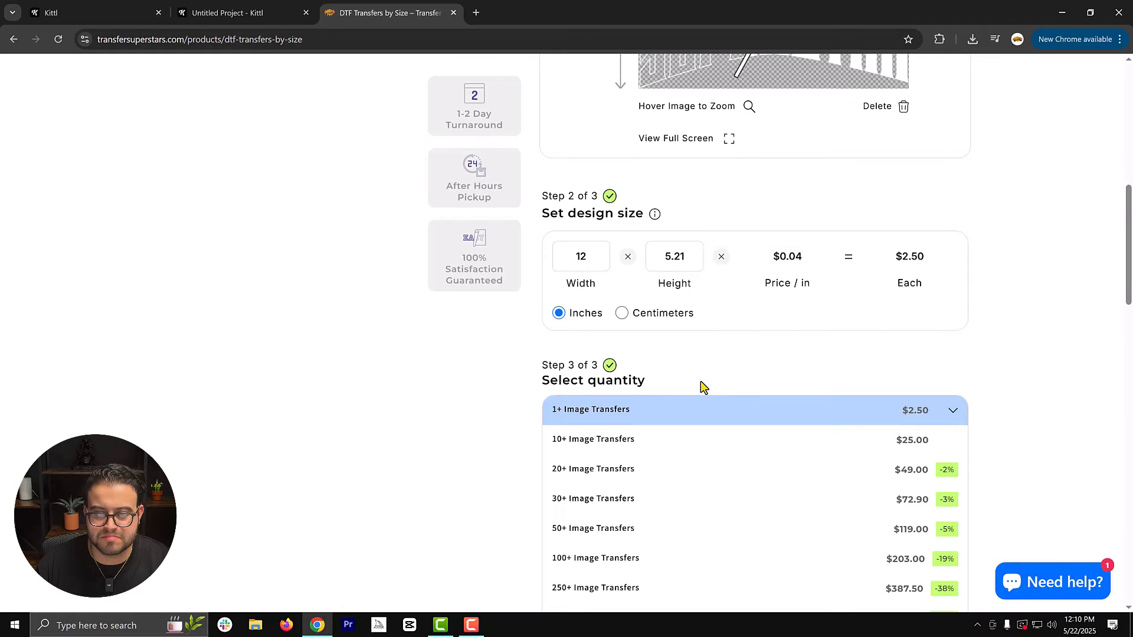
scroll(701, 381, down, 7)
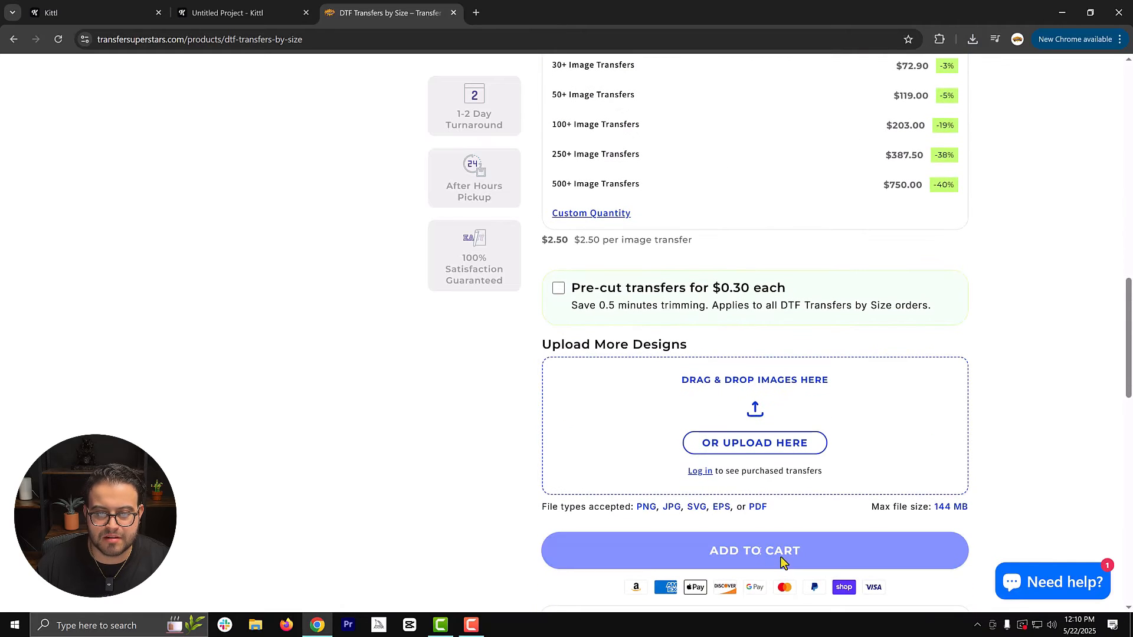
click(781, 560)
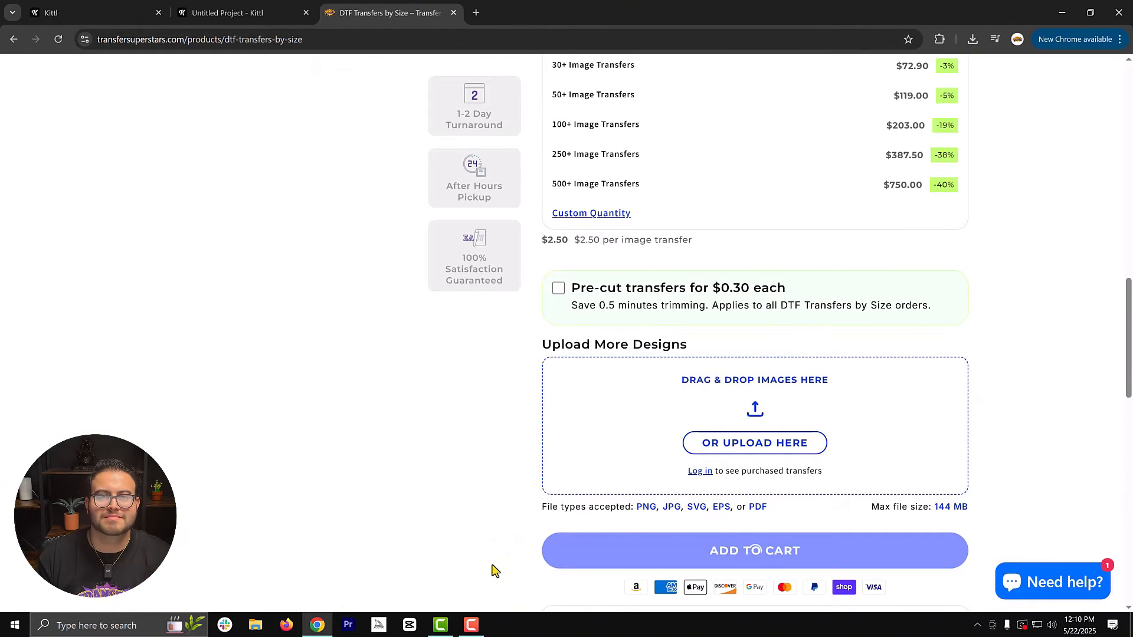